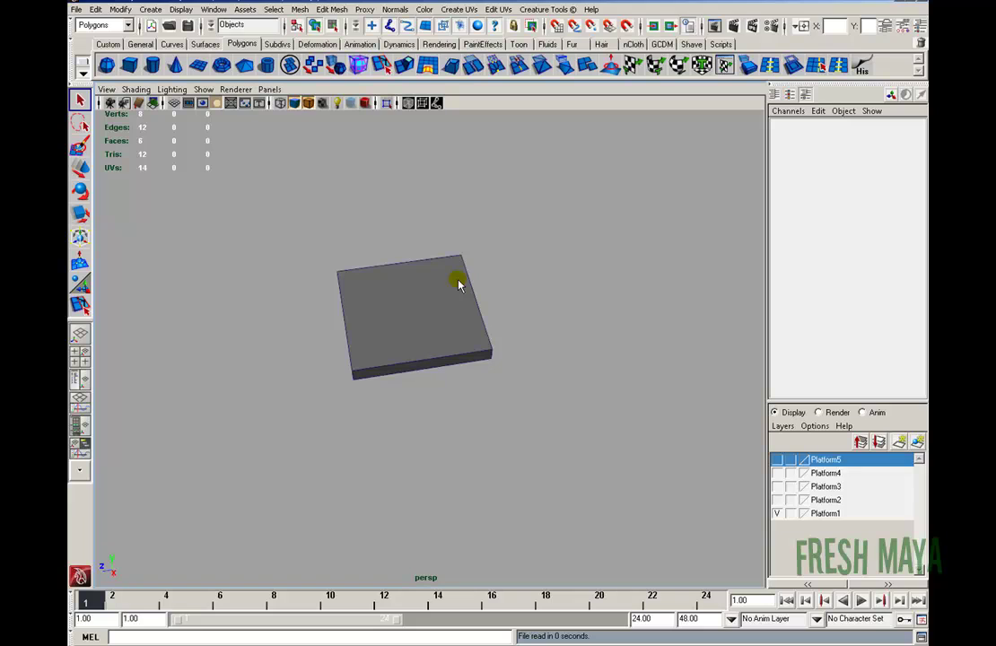
Select the top face of the square platform for editing with the Polygons menu set
left_click_drag(352, 329, 502, 289, "alt")
left_click(461, 368)
key("F11")
left_click(445, 360)
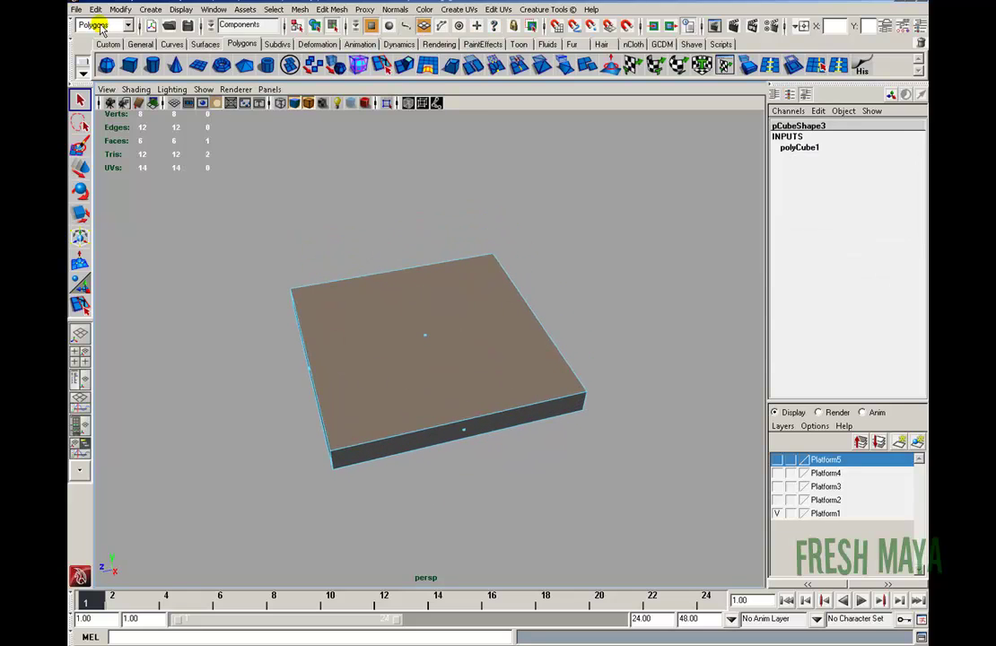
left_click(116, 23)
left_click(93, 50)
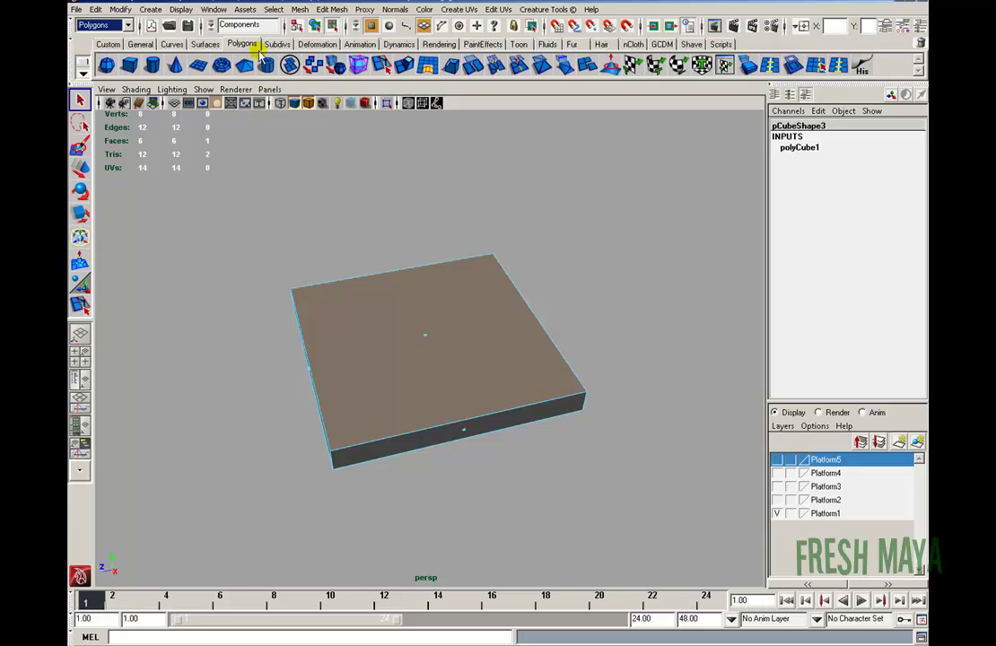
Enable Keep Faces Together for mesh editing
left_click(332, 9)
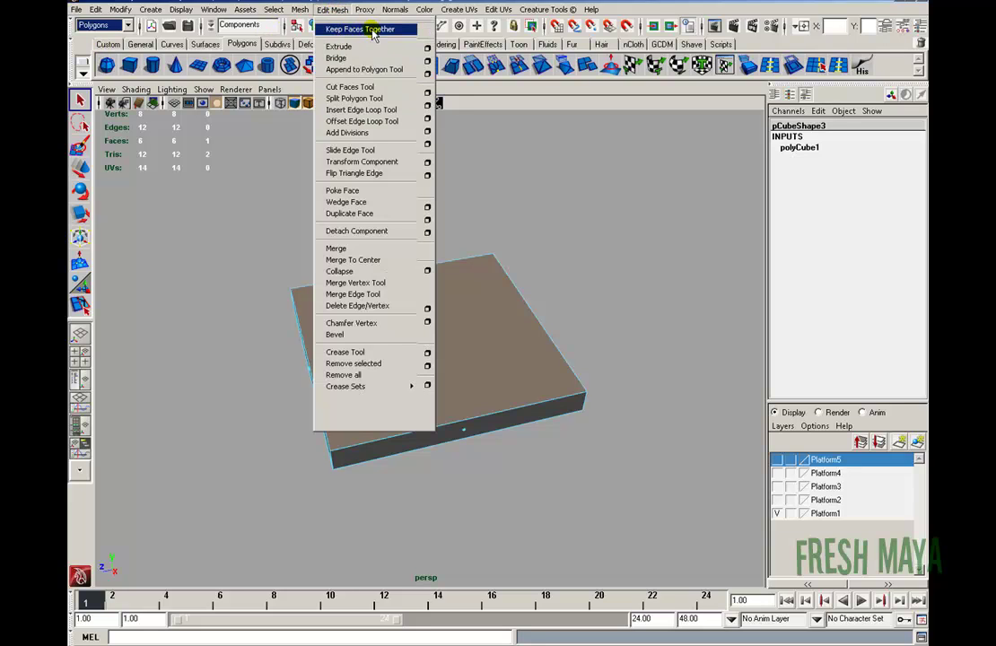
left_click(358, 32)
left_click(331, 9)
left_click(332, 8)
left_click(332, 9)
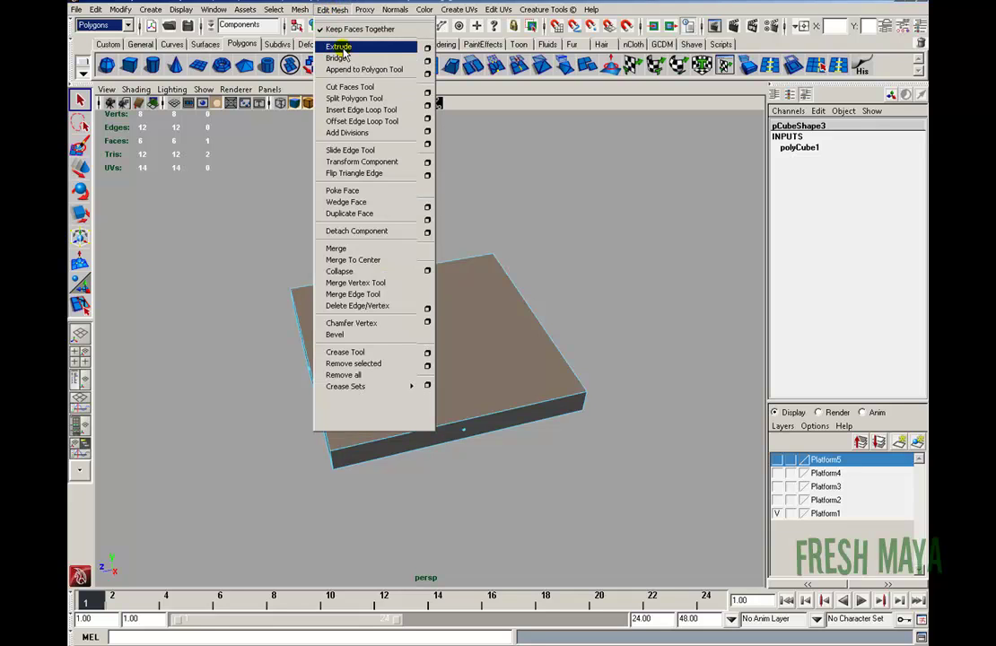
Reset the Extrude Face options to their defaults and extrude the square platform's top face
left_click(427, 47)
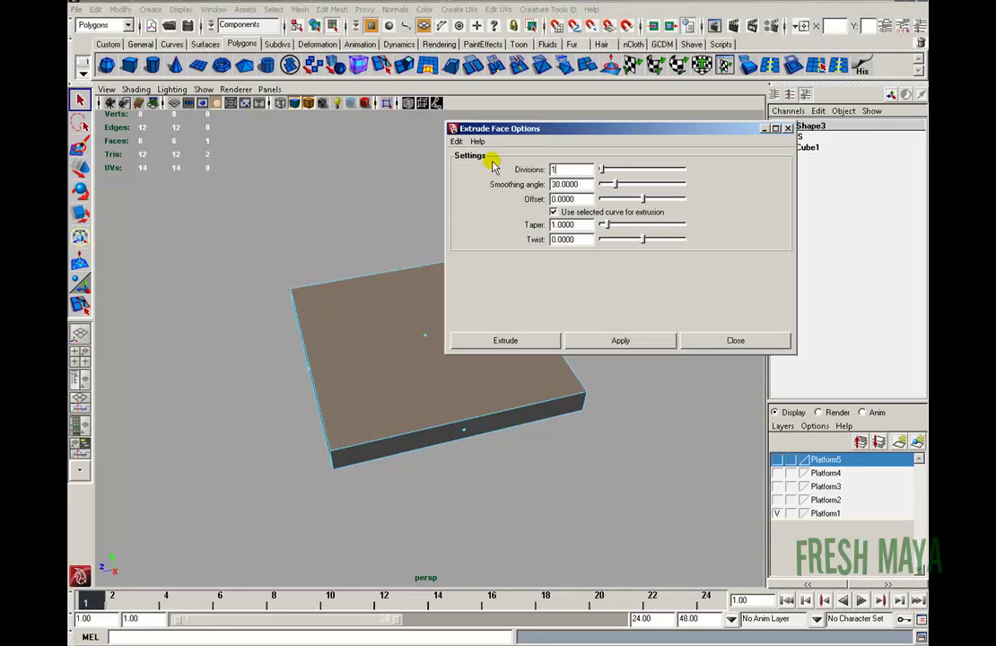
left_click(458, 142)
left_click(477, 166)
left_click(525, 339)
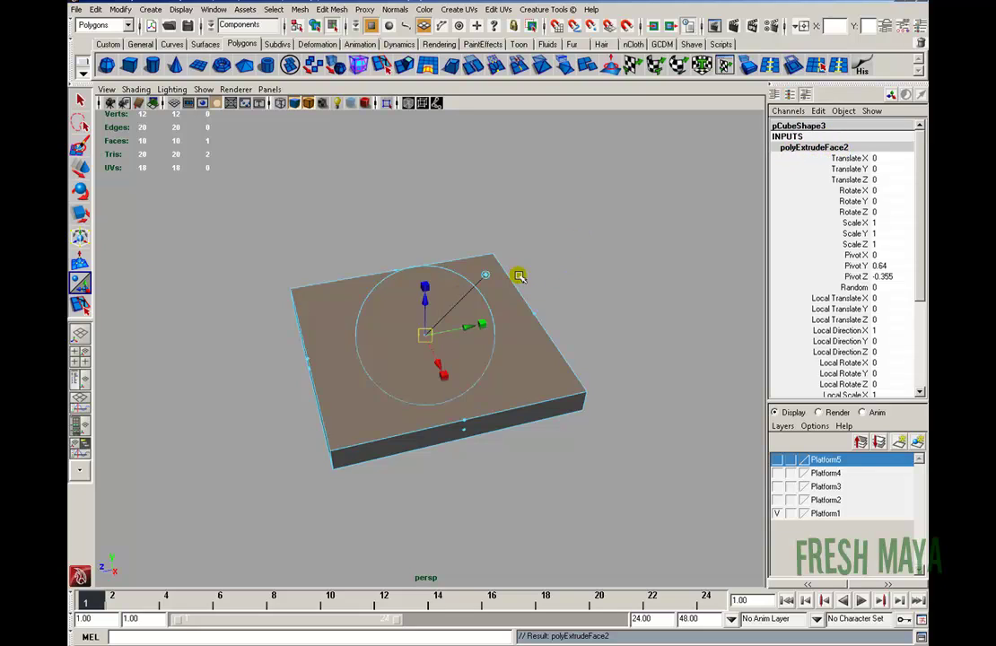
Set the extrusion's Offset to 1.2 to inset the square platform's top face evenly
left_click_drag(922, 158, 921, 260)
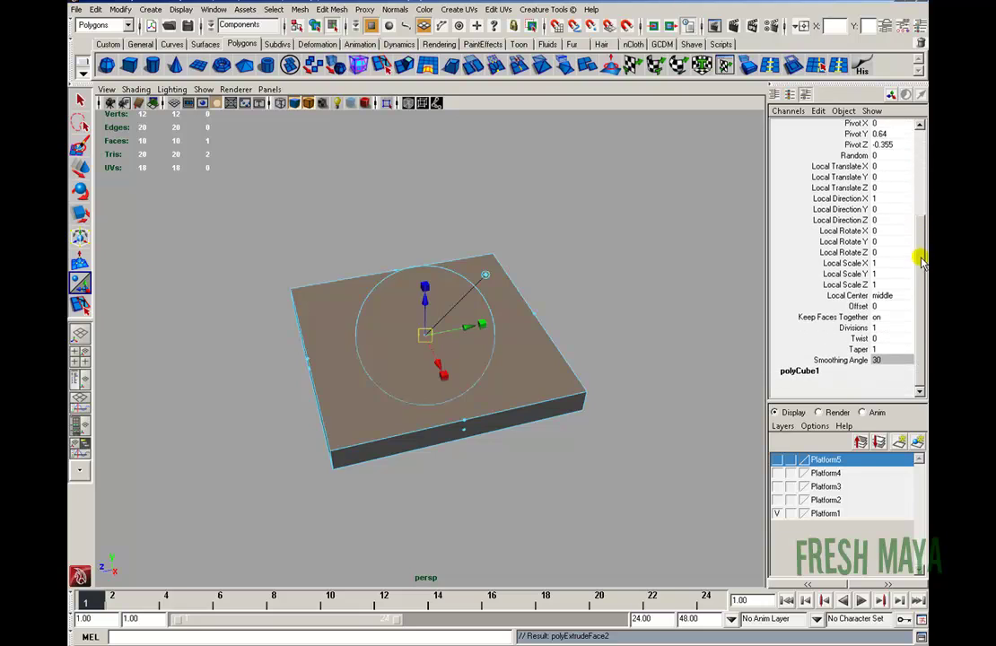
left_click(858, 307)
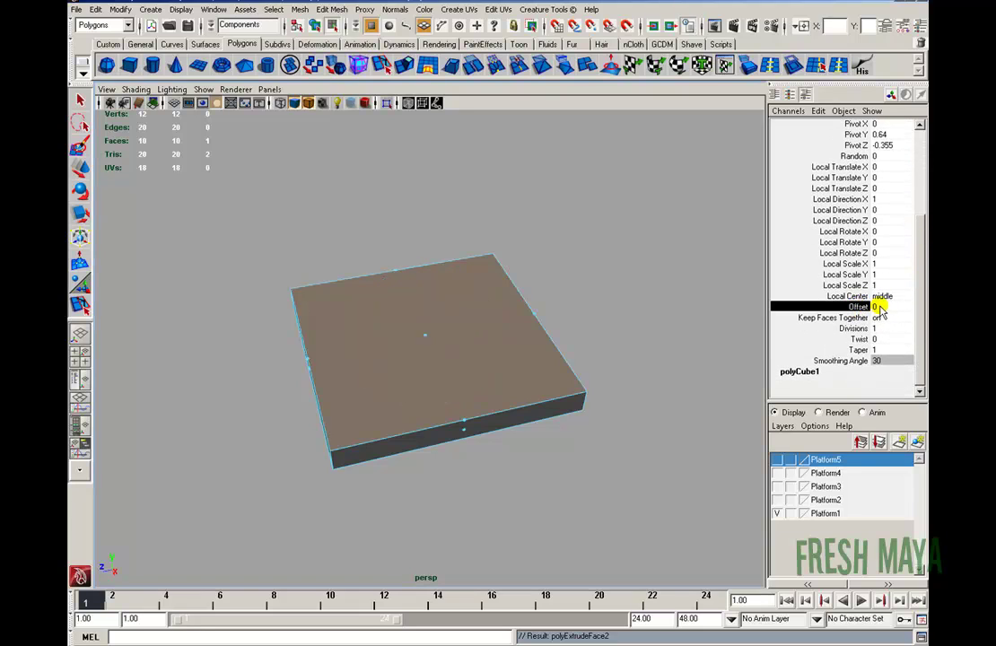
left_click(874, 306)
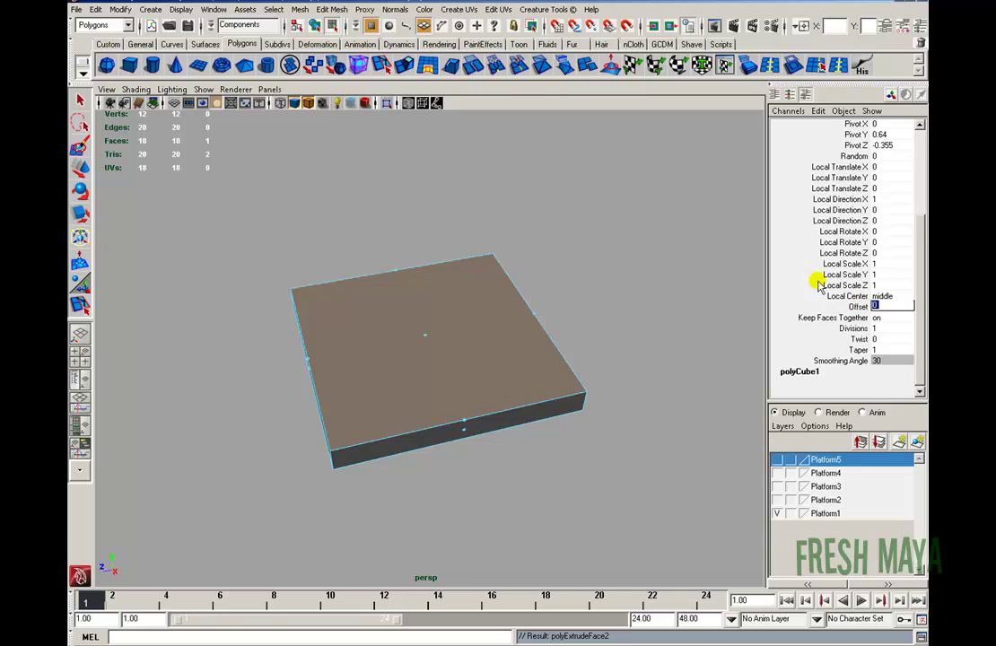
left_click(852, 308)
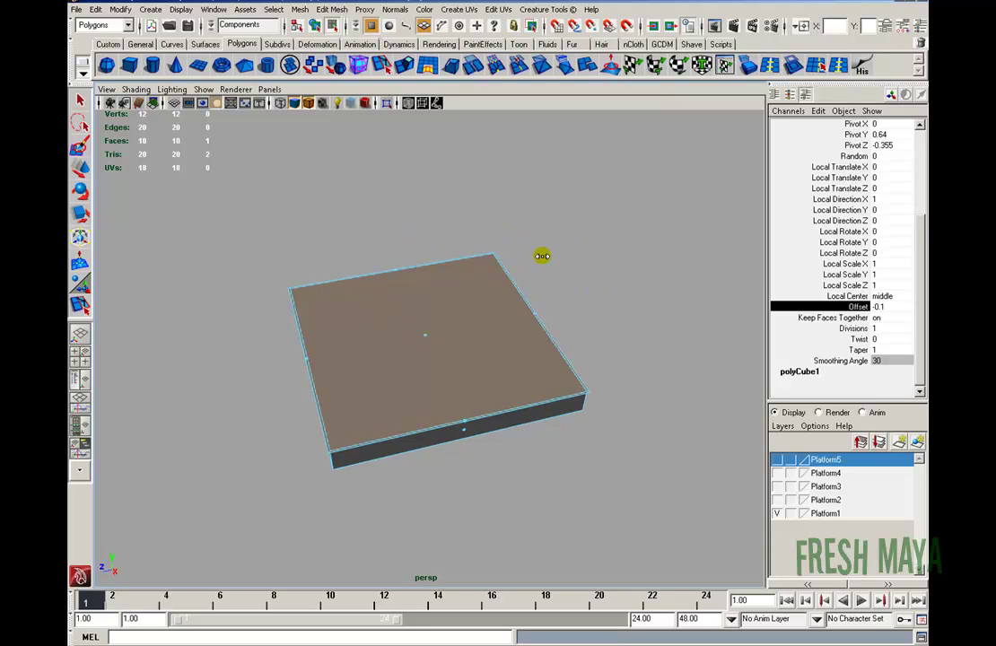
mouse_move(543, 255)
middle_mouse_down()
mouse_move(572, 262)
mouse_move(506, 263)
mouse_move(567, 265)
mouse_move(551, 264)
middle_mouse_up()
left_click_drag(430, 331, 474, 329, "alt")
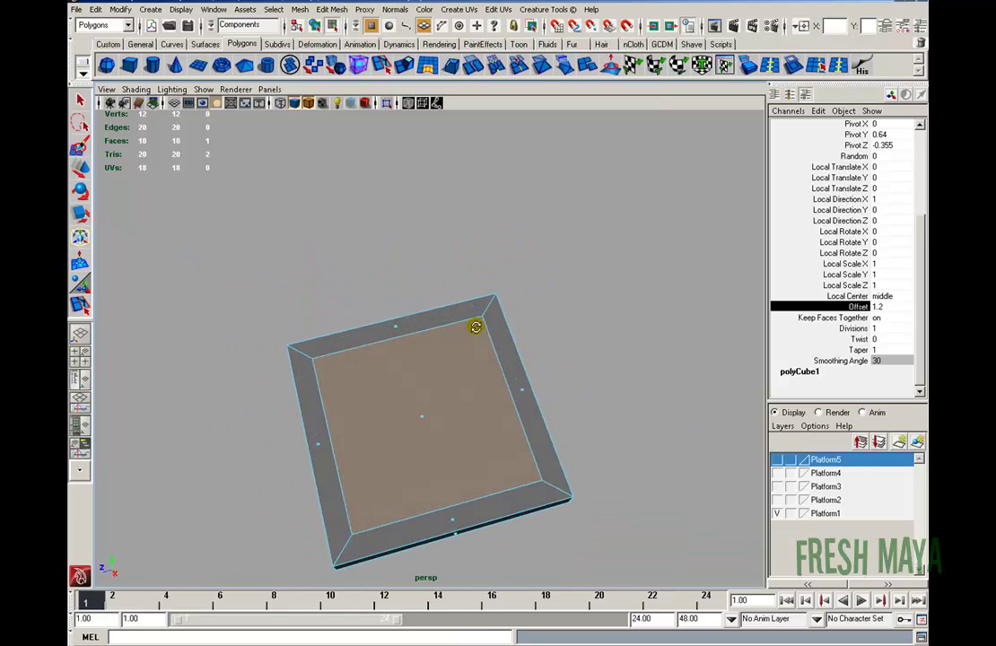
left_click_drag(391, 397, 481, 237, "alt")
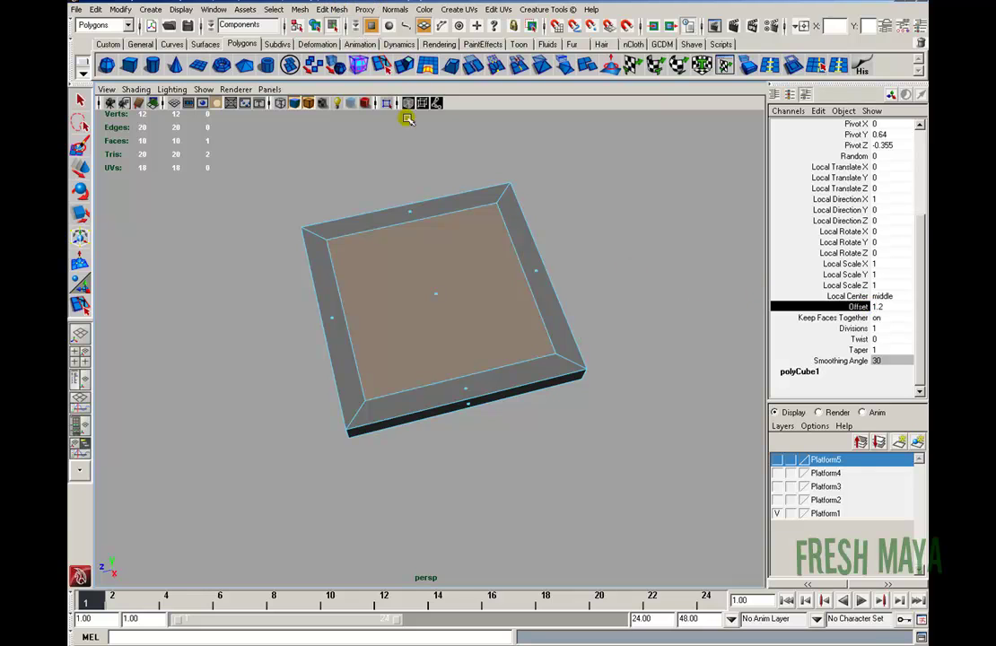
left_click_drag(436, 262, 415, 279, "alt")
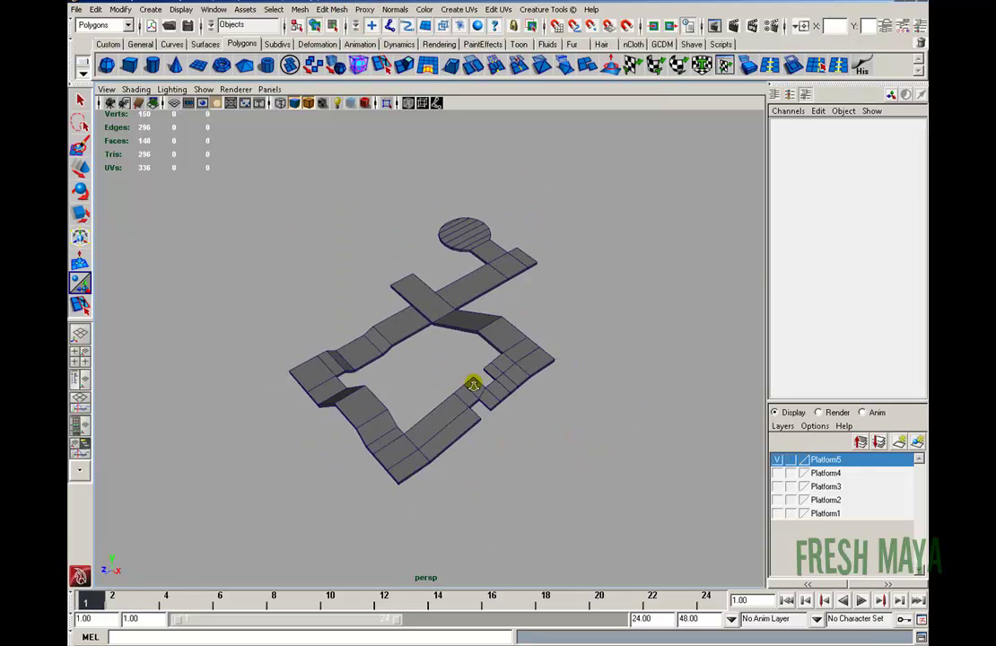
Select the winding platform mesh and switch it to face selection mode
left_click_drag(474, 385, 451, 389, "alt")
mouse_move(534, 383)
left_mouse_down("alt")
mouse_move(441, 387)
mouse_move(534, 383)
left_mouse_up("alt")
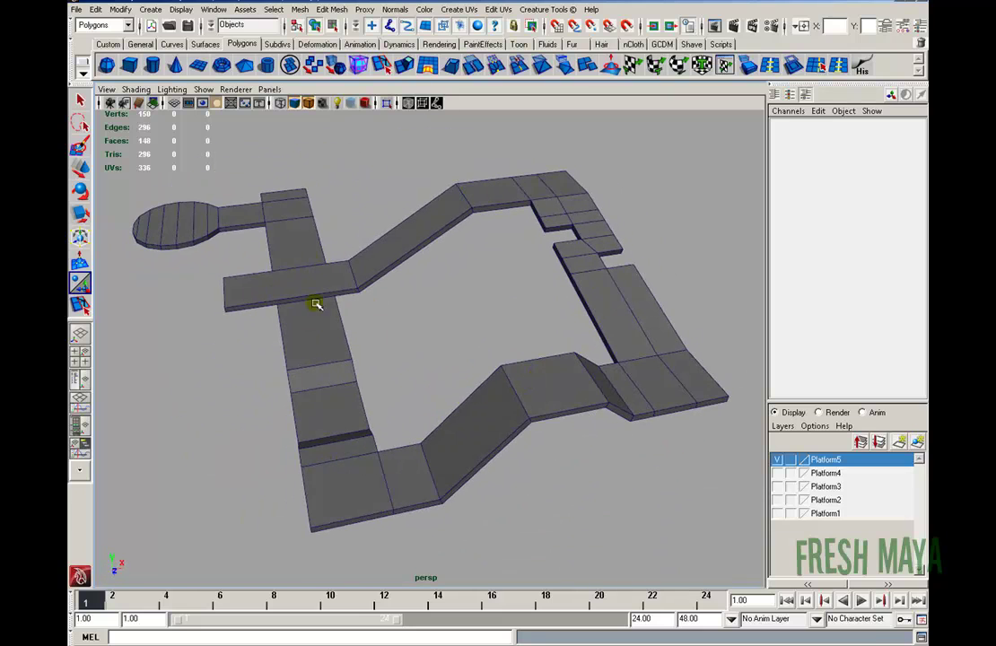
left_click(599, 273)
left_click_drag(590, 277, 572, 288, "alt")
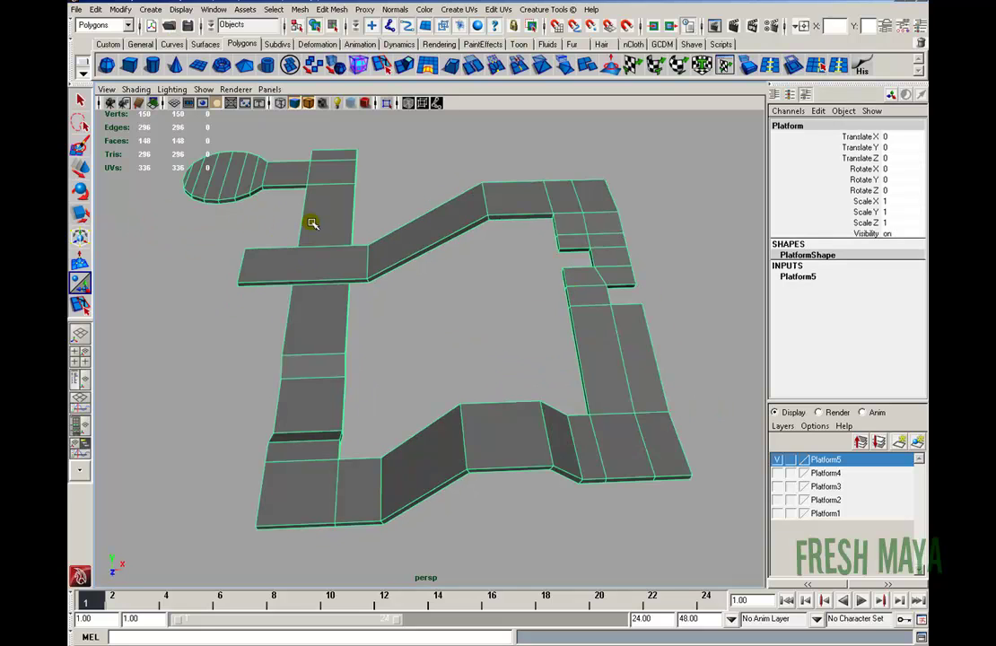
key("F11")
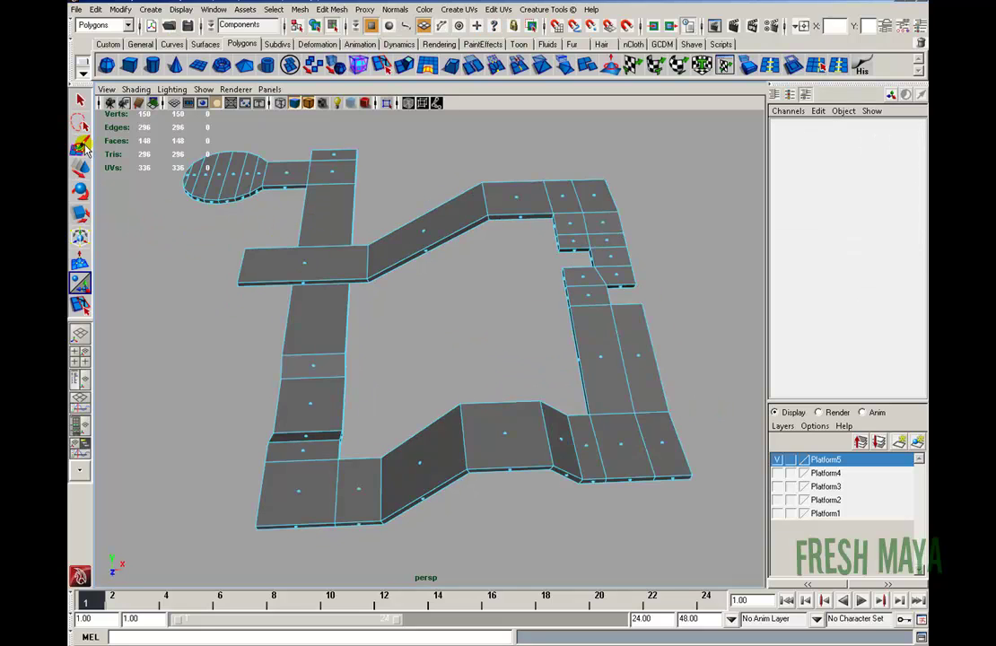
Paint-select all top faces of the winding platform, including the ramps and the round end
left_click(81, 147)
mouse_move(302, 478)
left_mouse_down()
mouse_move(540, 436)
mouse_move(638, 440)
mouse_move(639, 422)
left_mouse_up()
mouse_move(638, 369)
left_mouse_down()
mouse_move(596, 324)
mouse_move(585, 271)
mouse_move(608, 254)
mouse_move(596, 186)
mouse_move(564, 196)
mouse_move(569, 238)
mouse_move(518, 200)
mouse_move(294, 259)
mouse_move(309, 340)
mouse_move(307, 451)
mouse_move(484, 348)
mouse_move(563, 235)
mouse_move(333, 290)
mouse_move(509, 446)
left_mouse_up()
right_click_drag(666, 354, 407, 347, "alt")
mouse_move(503, 328)
left_mouse_down("alt")
mouse_move(394, 289)
mouse_move(386, 233)
left_mouse_up("alt")
right_click_drag(386, 234, 582, 294, "alt")
left_click_drag(583, 294, 494, 296, "alt")
right_click_drag(493, 296, 316, 301, "alt")
middle_click_drag(341, 289, 496, 296, "alt")
left_click_drag(496, 296, 455, 330, "alt")
right_click_drag(455, 329, 462, 307, "alt")
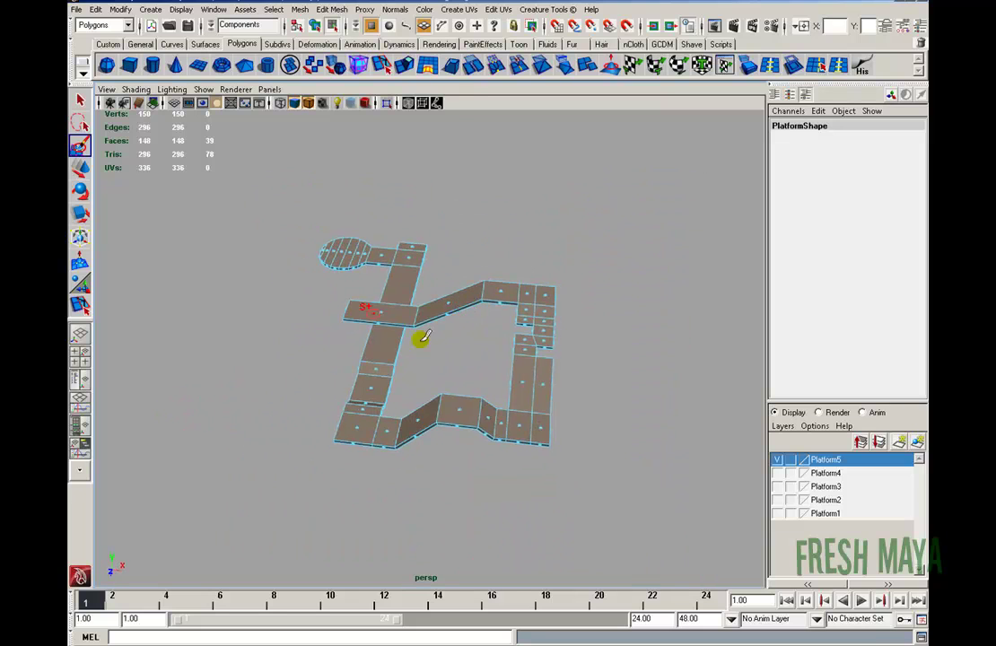
scroll(461, 371, "up", 2)
left_click_drag(460, 371, 471, 346, "alt")
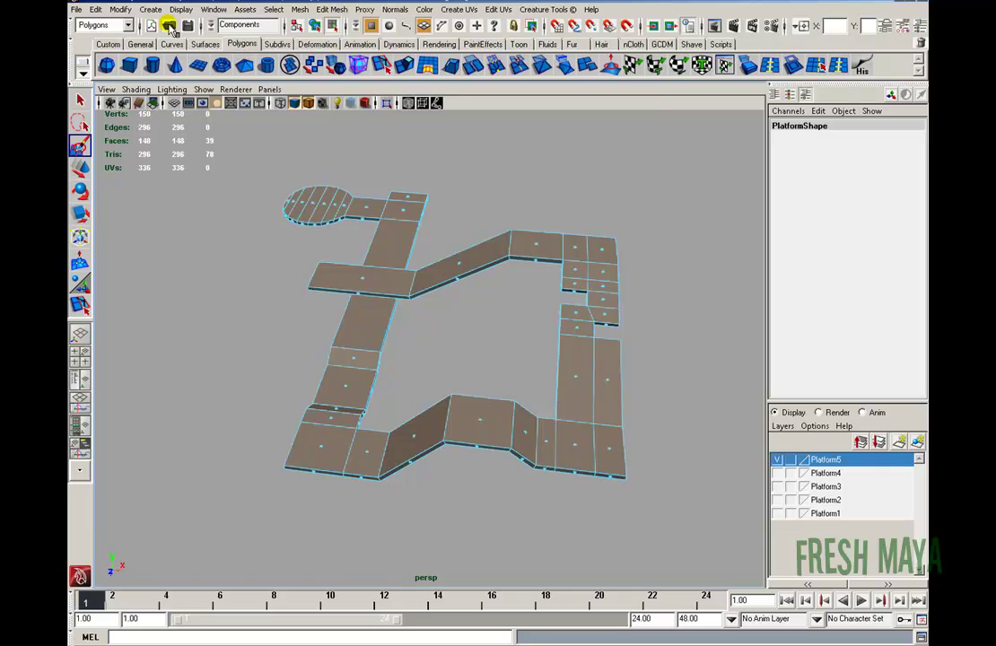
Save the selected top faces as a quick select set named TopFaces
left_click(162, 9)
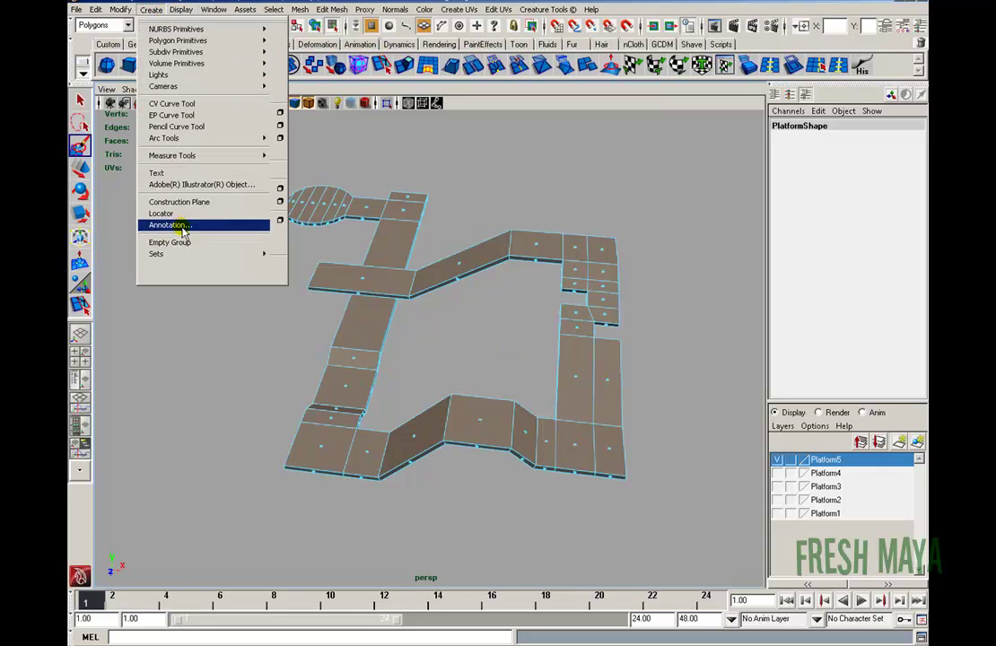
mouse_move(182, 256)
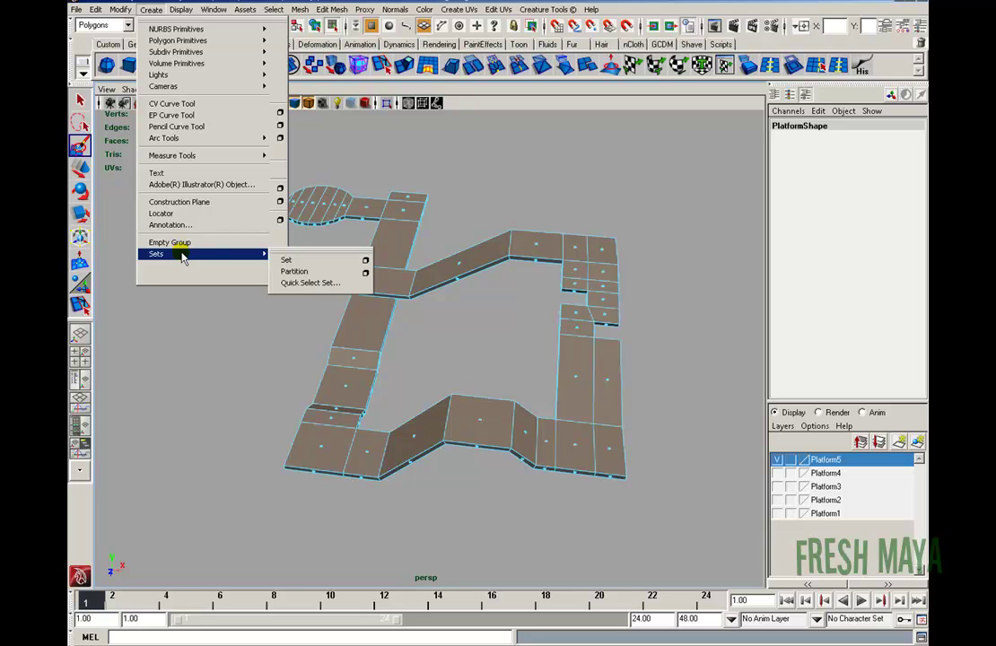
left_click(314, 283)
type("TopFaces")
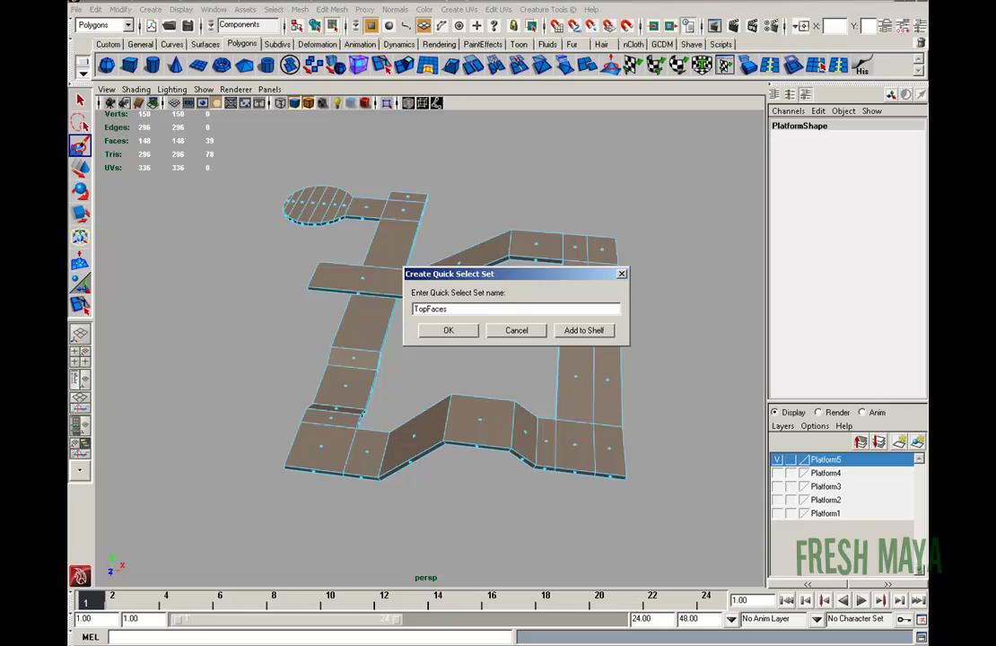
left_click(447, 330)
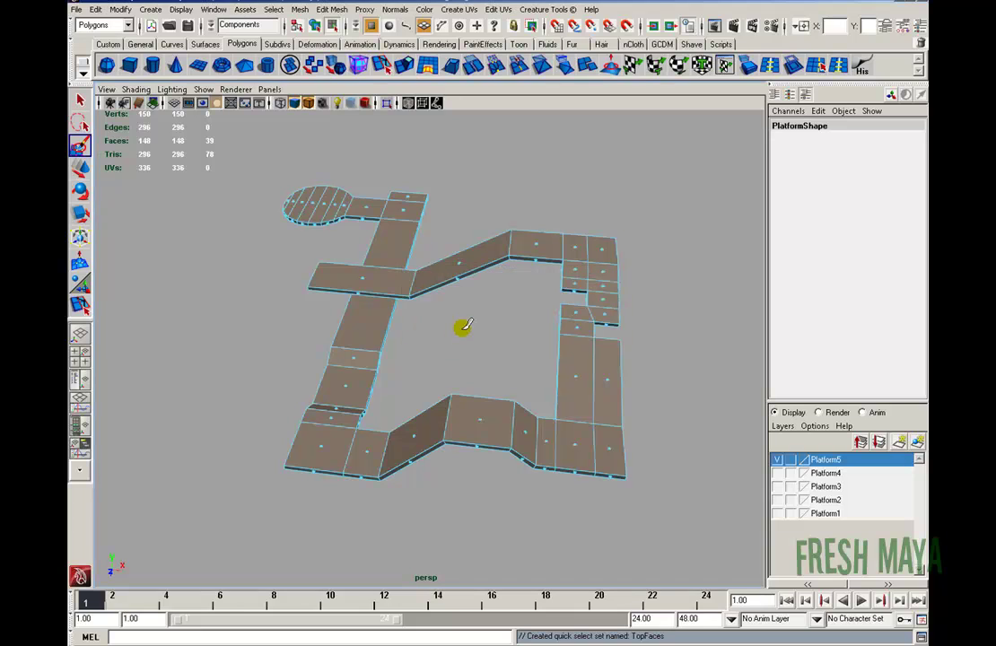
Activate the Move tool and deselect the platform's top faces
key("w")
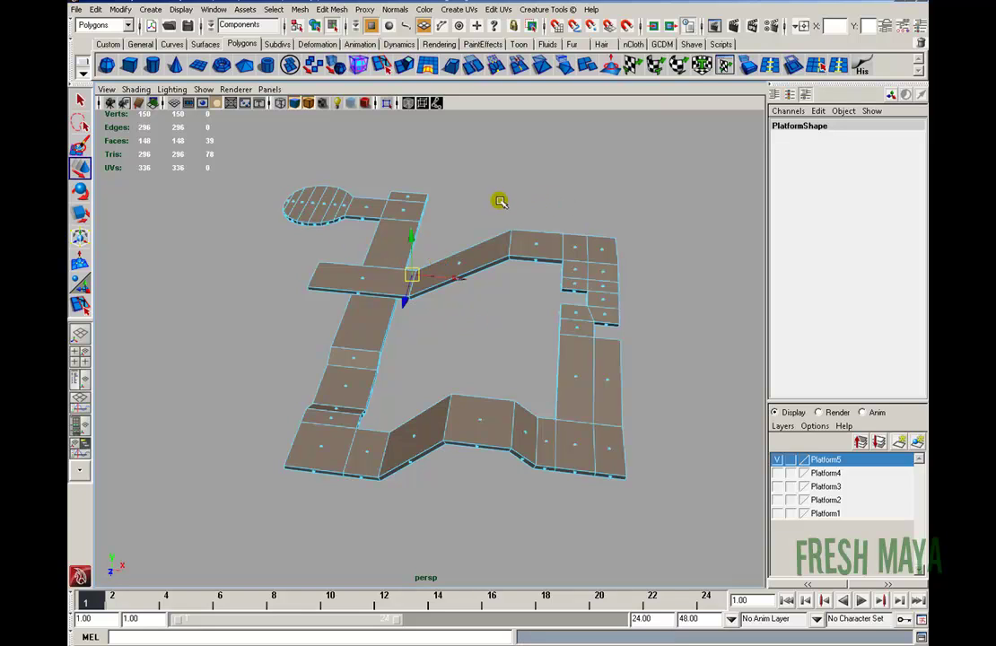
left_click(499, 206)
right_click_drag(570, 328, 480, 309, "alt")
left_click_drag(480, 309, 395, 260, "alt")
right_click_drag(395, 261, 477, 303, "alt")
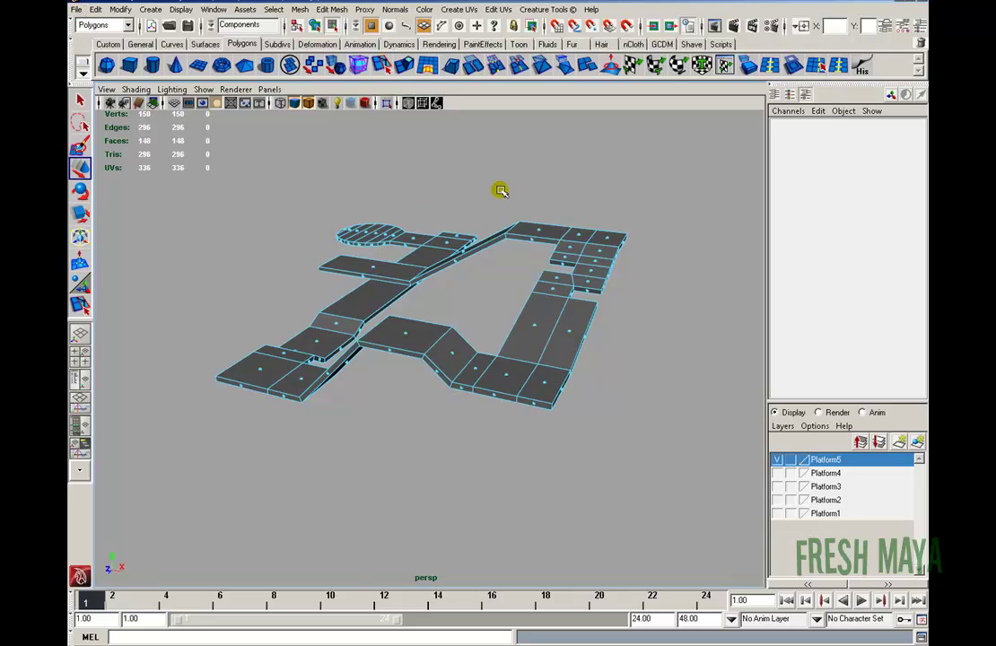
Return the platform to face mode and reselect its top faces from the TopFaces quick select set
key("F8")
left_click_drag(263, 189, 359, 285, "alt")
right_click_drag(359, 285, 433, 267, "alt")
key("F11")
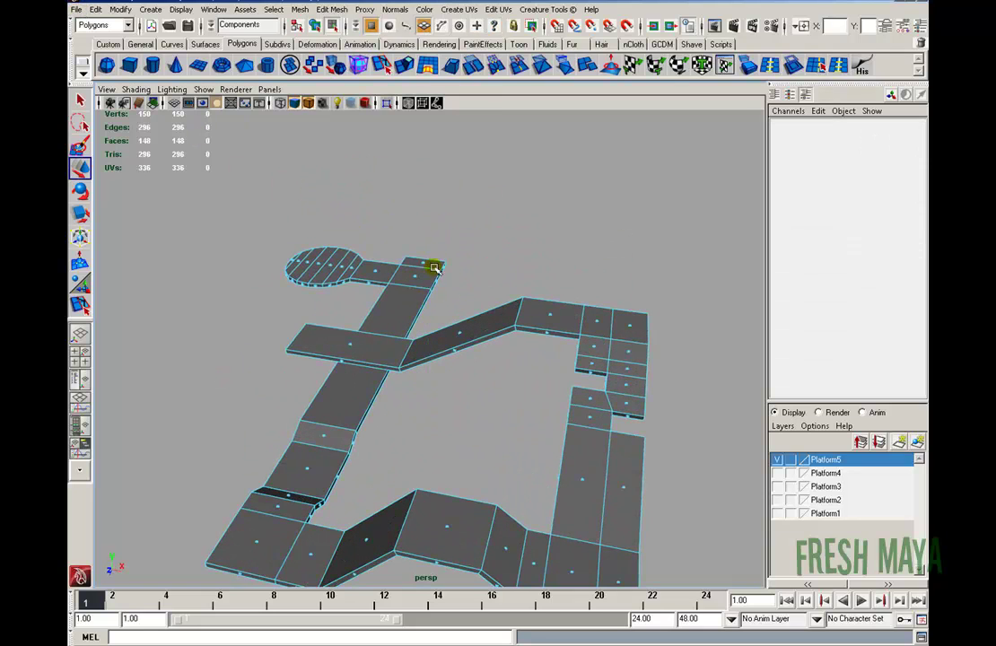
left_click(95, 9)
mouse_move(134, 280)
left_click(257, 277)
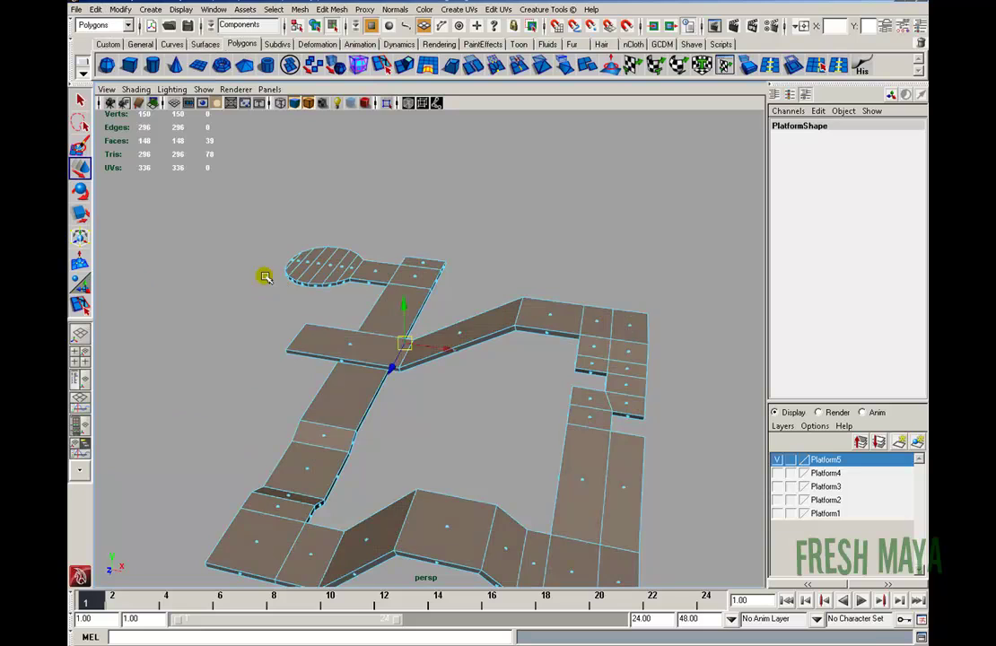
Extrude the winding platform's selected top faces
left_click_drag(551, 359, 549, 270, "alt")
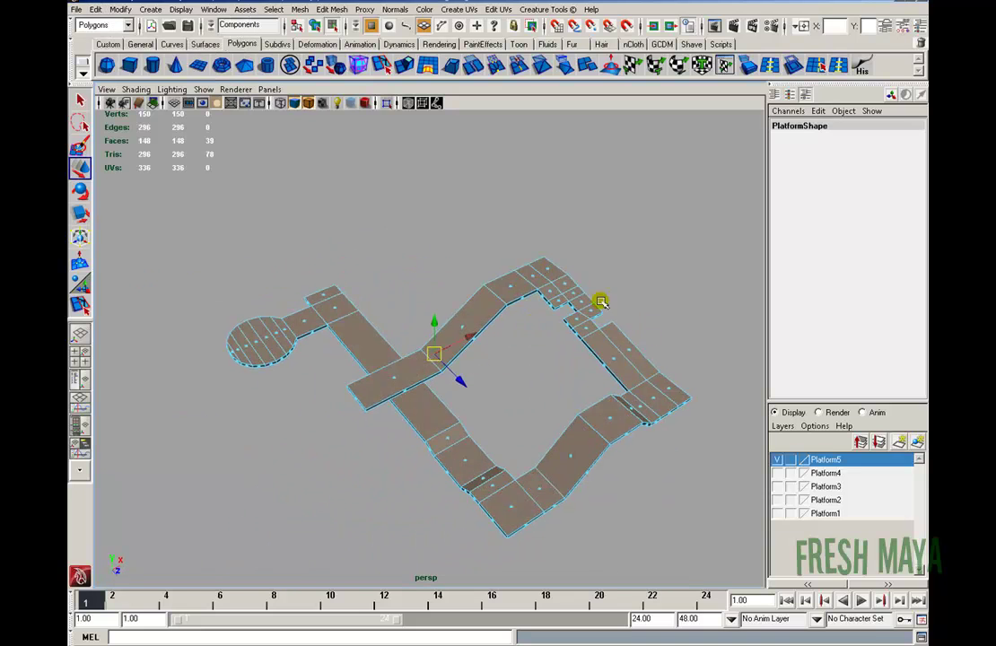
left_click_drag(647, 335, 429, 325, "alt")
left_click_drag(498, 296, 498, 336, "alt")
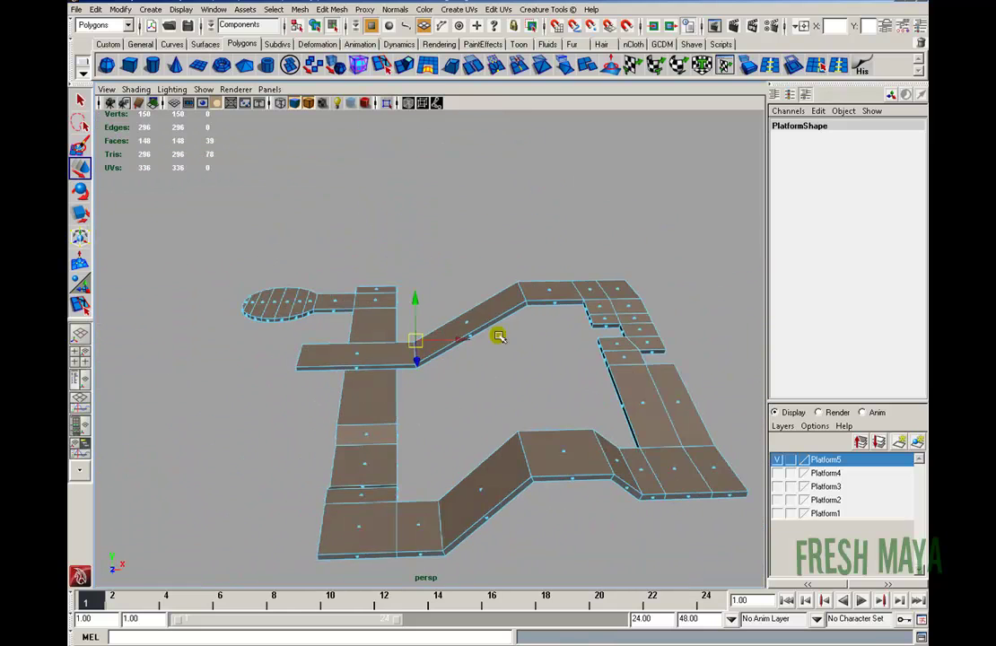
left_click(329, 9)
left_click(336, 46)
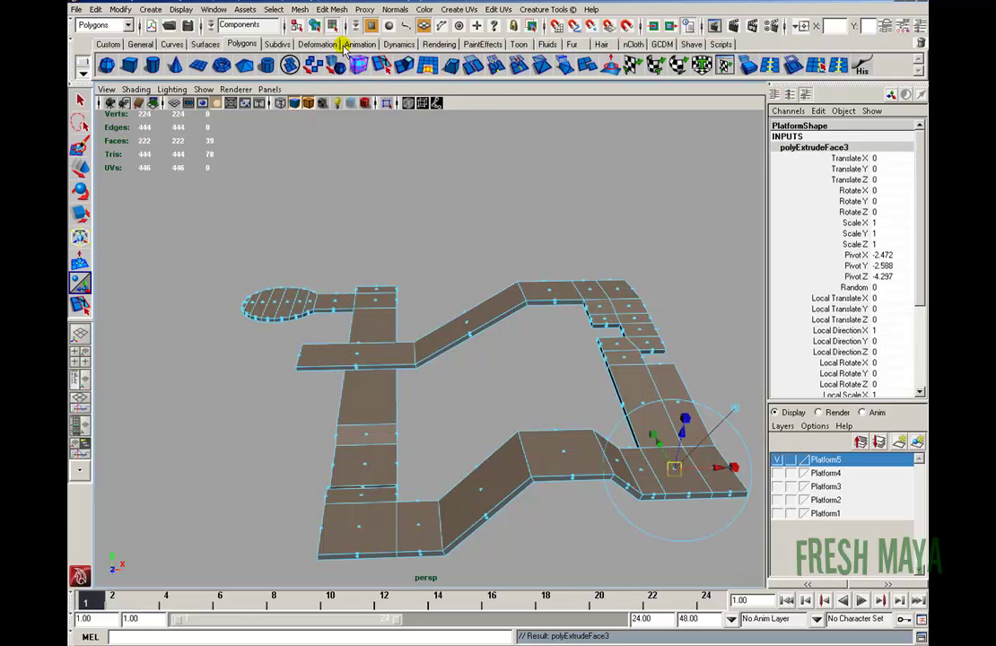
Set the new extrusion's Offset to 0.3 to form a narrow border around the winding platform's top
scroll(919, 323, "down", 3)
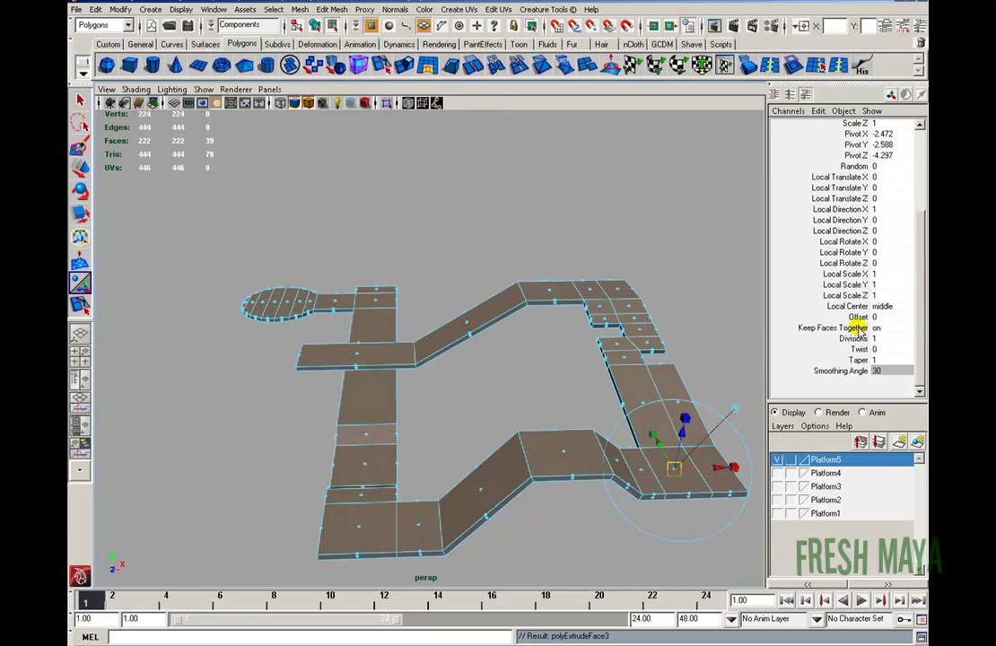
left_click(859, 318)
left_click_drag(592, 319, 489, 339, "alt")
middle_click_drag(508, 350, 511, 349)
left_click_drag(512, 349, 463, 320, "alt")
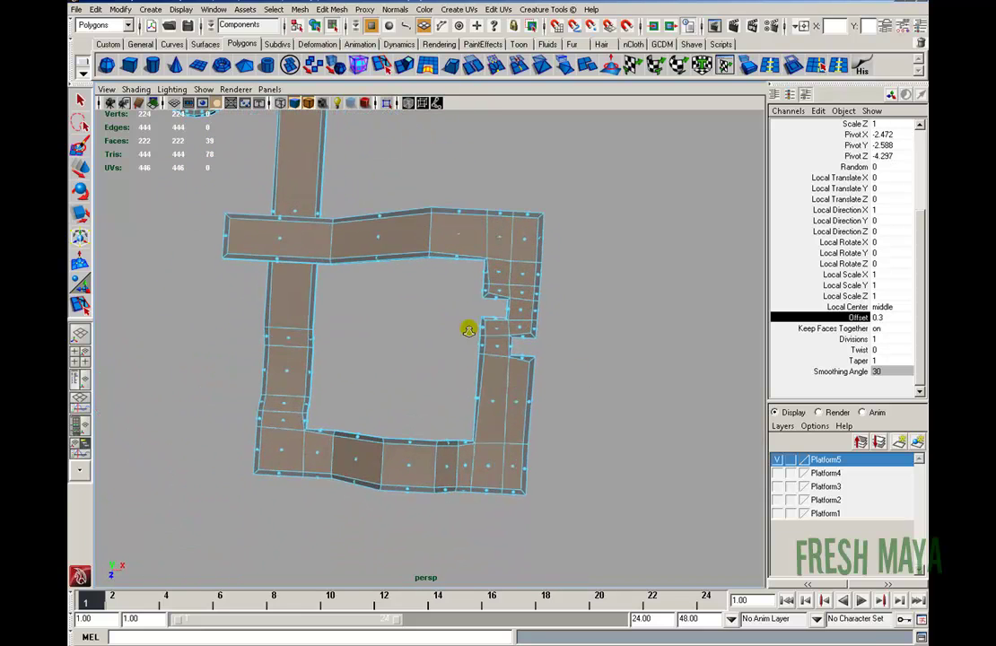
Examine the inset border at the winding platform's corners, notches and ends for uneven widths
right_click_drag(286, 260, 359, 284, "alt")
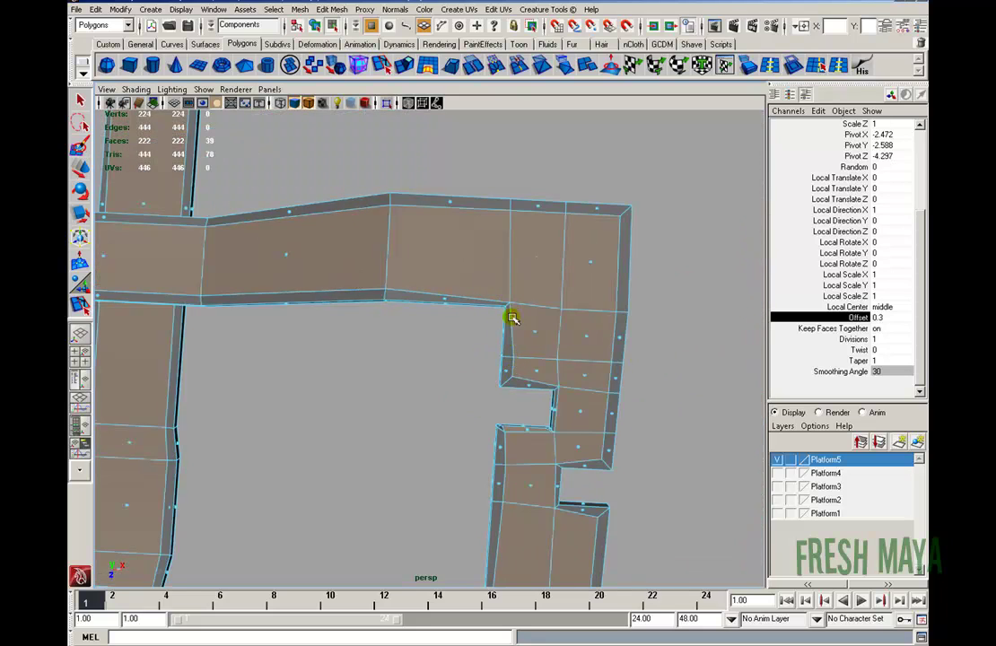
left_click_drag(554, 449, 577, 308, "alt")
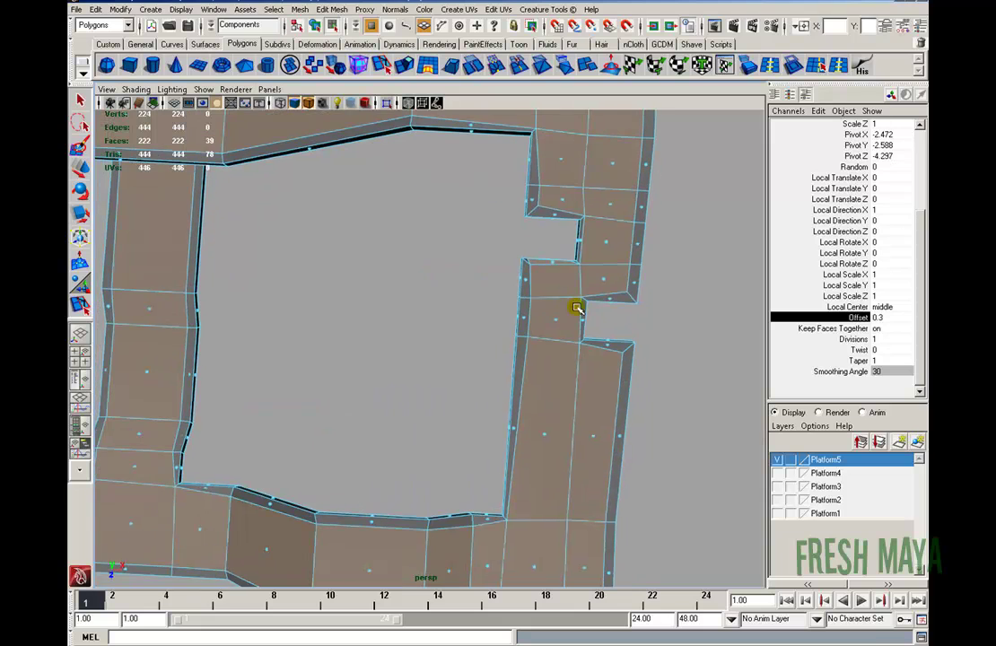
right_click_drag(561, 281, 587, 284, "alt")
middle_click_drag(673, 197, 565, 278, "alt")
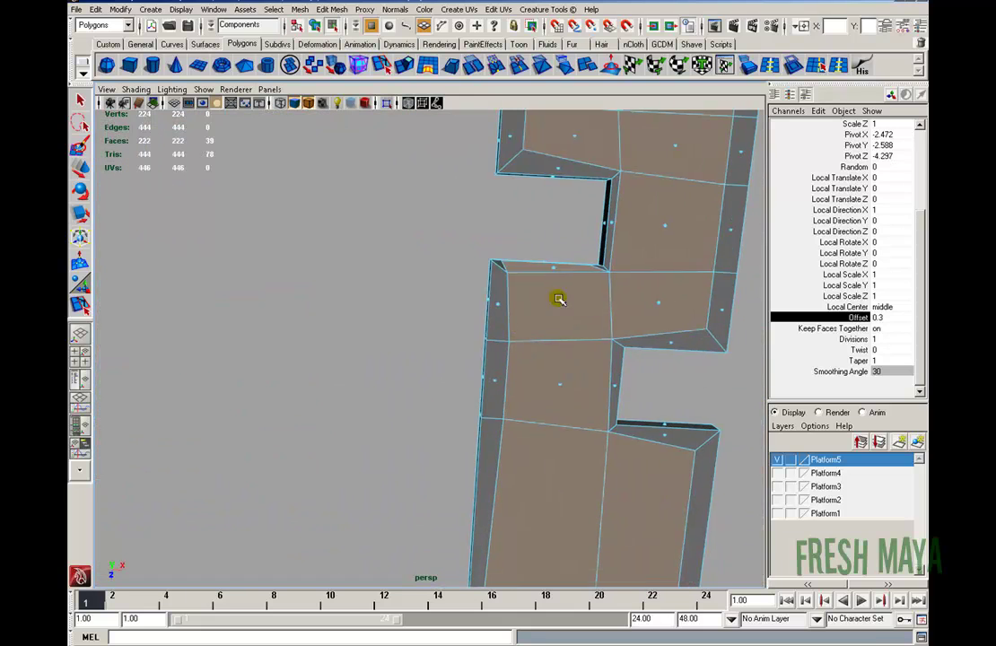
left_click_drag(561, 256, 565, 272, "alt")
left_click_drag(536, 362, 574, 240, "alt")
right_click_drag(574, 240, 473, 291, "alt")
middle_click_drag(474, 291, 511, 380, "alt")
left_click_drag(511, 380, 559, 300, "alt")
scroll(471, 289, "down", 3)
left_click_drag(471, 288, 489, 300, "alt")
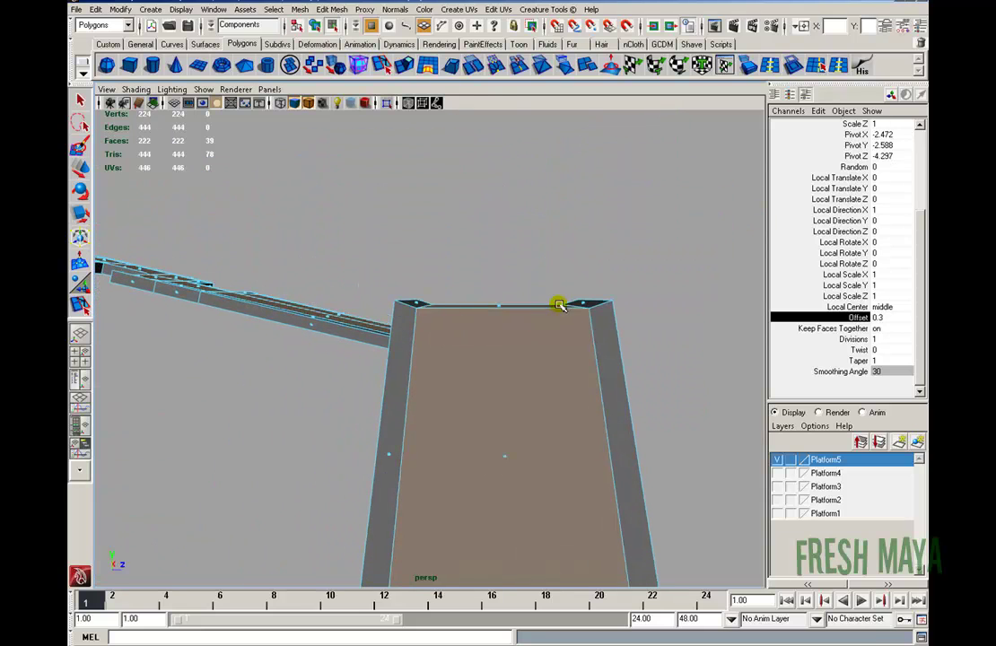
Adjust the extrusion's Offset and check how the border meets at the platform's narrow end
middle_click_drag(558, 305, 583, 309)
left_click_drag(582, 308, 494, 254, "alt")
left_click_drag(532, 289, 471, 360, "alt")
mouse_move(471, 360)
middle_mouse_down()
mouse_move(485, 359)
mouse_move(472, 360)
middle_mouse_up()
left_click_drag(583, 352, 455, 350, "alt")
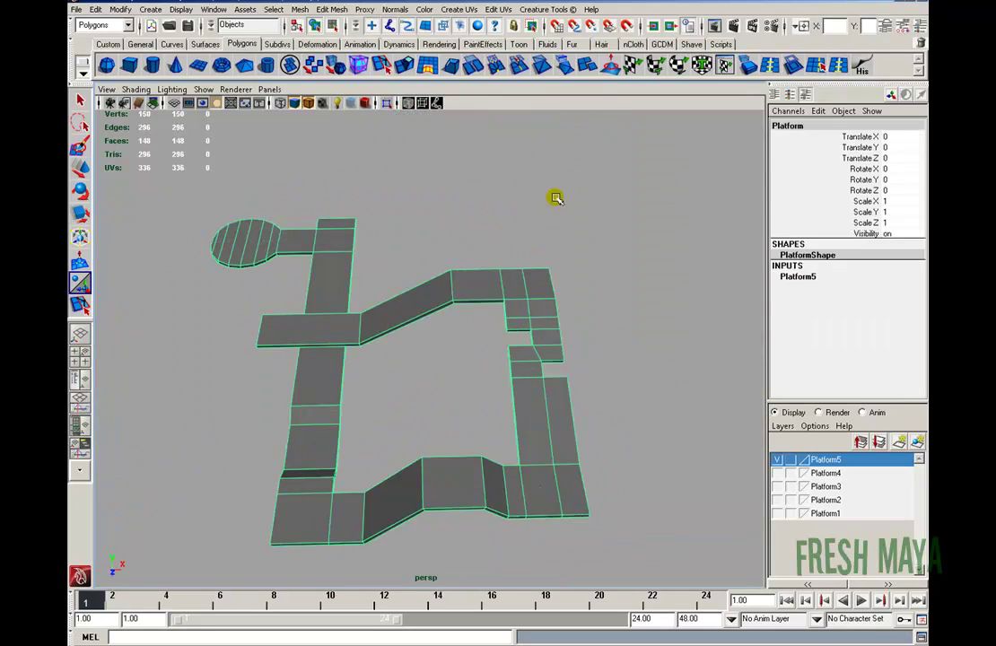
Examine the winding platform without its inset, especially the parallel edges that divide the round end into strips
left_click(555, 198)
left_click_drag(556, 198, 527, 309, "alt")
left_click(527, 309)
left_click_drag(393, 330, 363, 297, "alt")
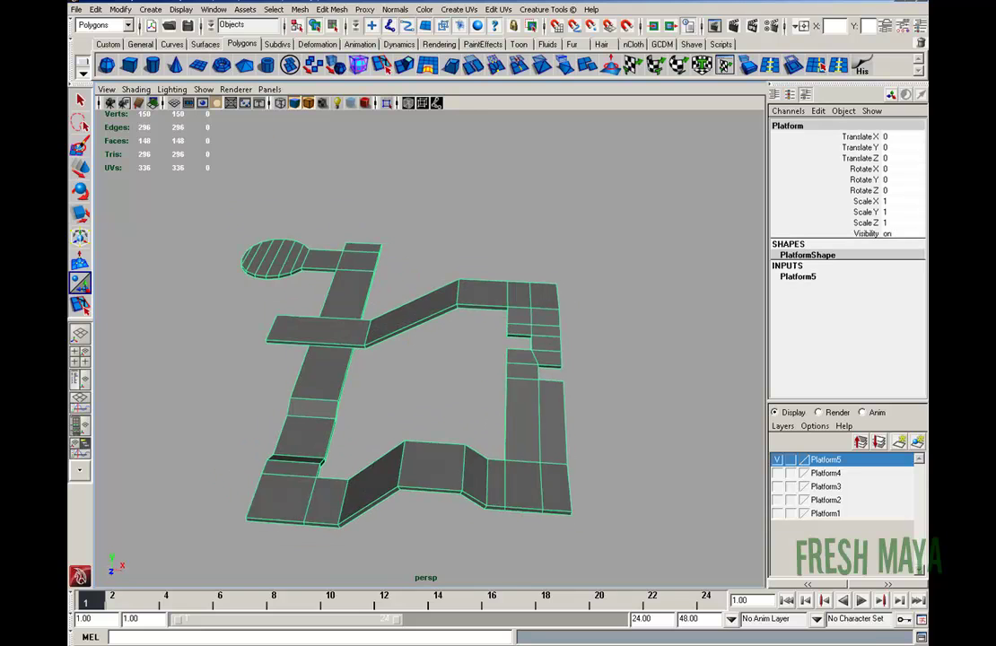
left_click_drag(271, 235, 334, 302, "alt")
middle_click_drag(143, 267, 364, 300, "alt")
right_click_drag(364, 299, 596, 306, "alt")
middle_click_drag(468, 314, 602, 322, "alt")
right_click_drag(404, 309, 596, 309, "alt")
left_click_drag(596, 310, 489, 298, "alt")
left_click_drag(482, 348, 433, 297, "alt")
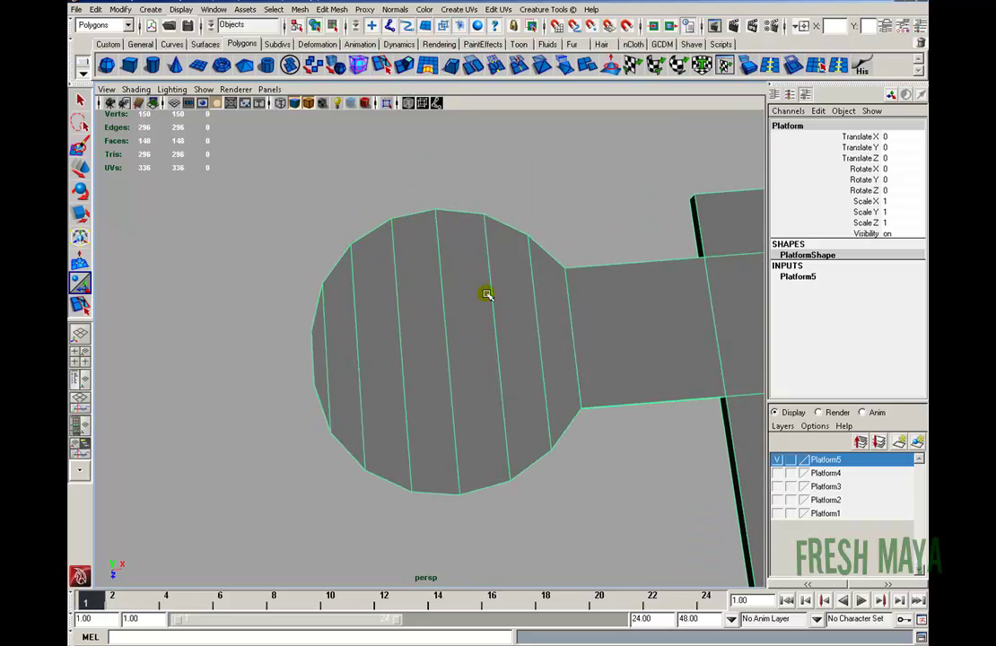
right_click_drag(373, 400, 656, 397, "alt")
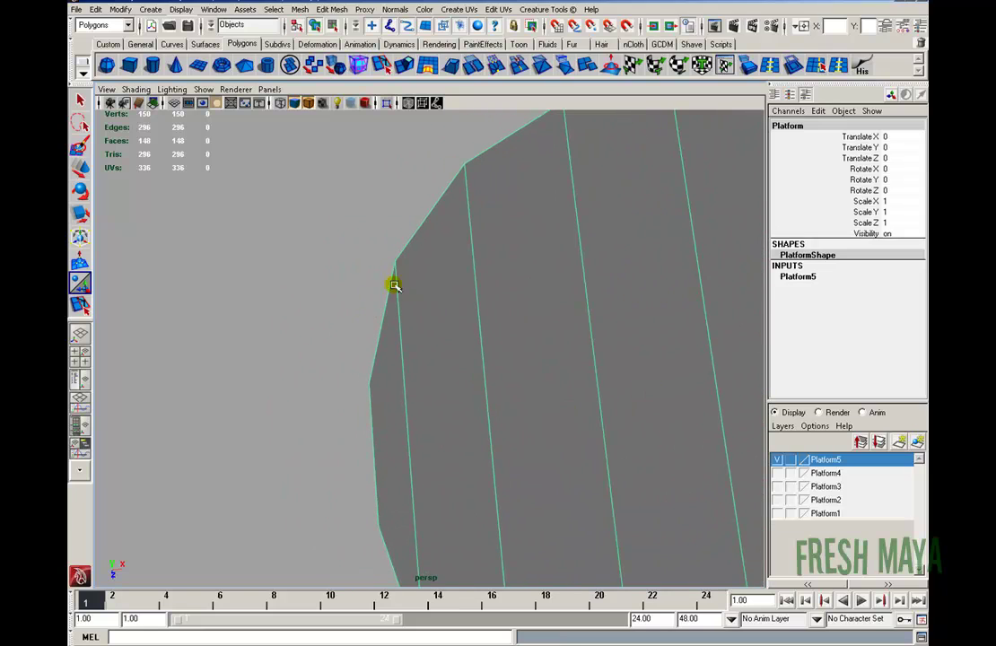
right_click_drag(409, 217, 480, 357, "alt")
Delete the parallel edges across the round end to merge its strips into one face, and return to object mode
key("F8")
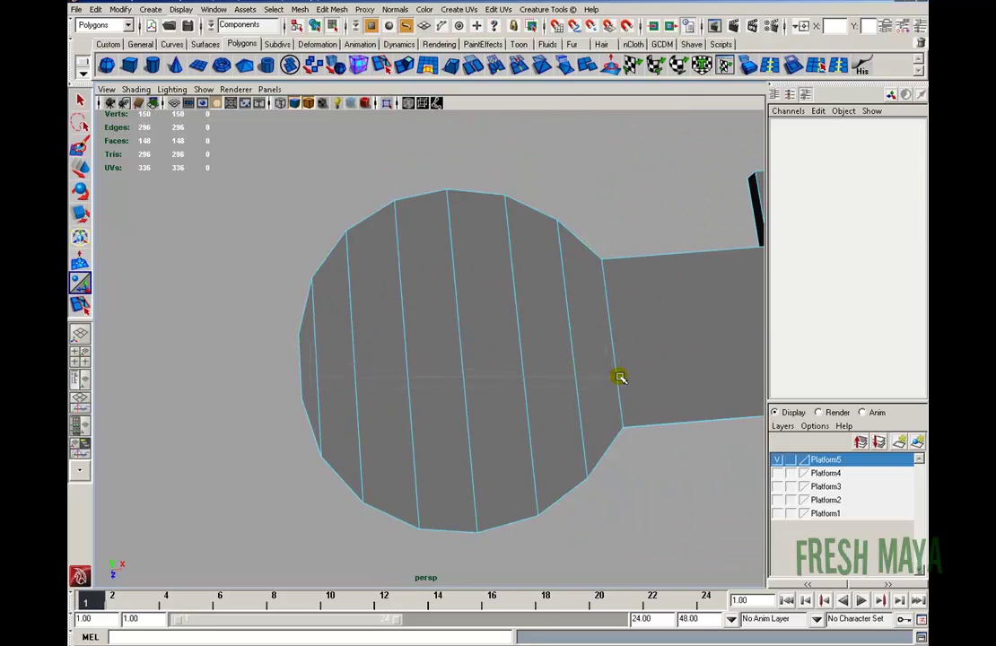
left_click_drag(620, 377, 617, 381)
key("Delete")
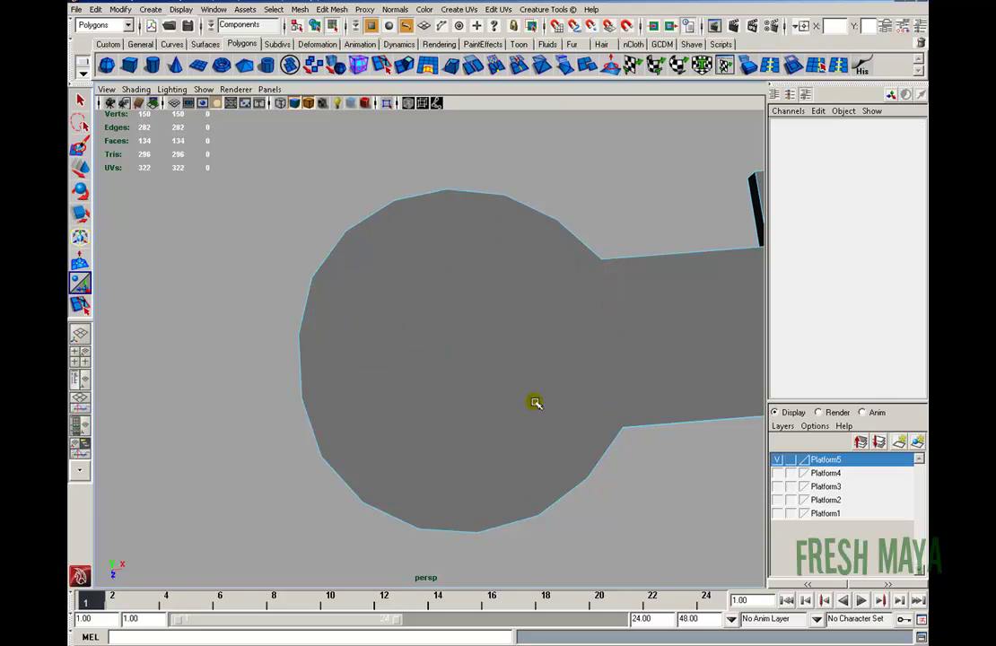
key("alt+space")
left_click_drag(594, 403, 403, 343, "alt")
key("F8")
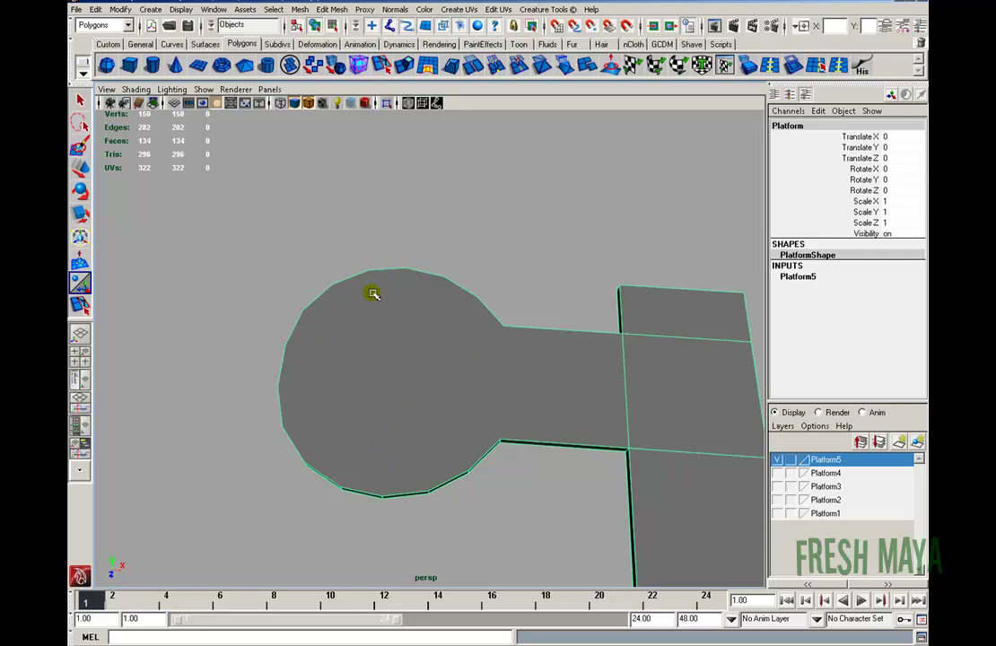
Examine the outline of the merged round end and the layout of the whole platform
left_click_drag(390, 294, 366, 284, "alt")
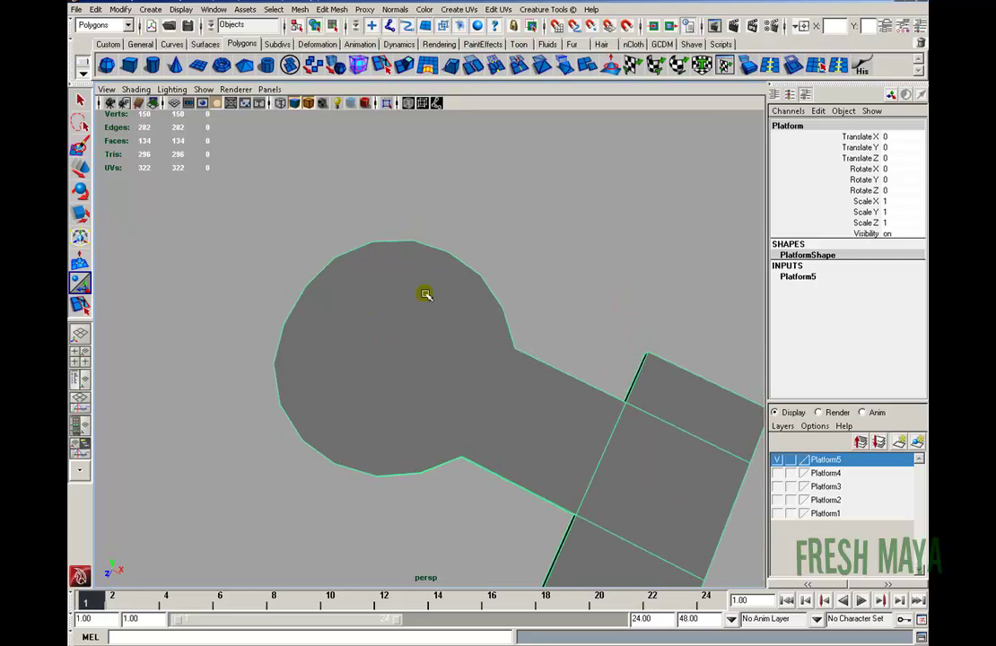
scroll(344, 382, "up", 5)
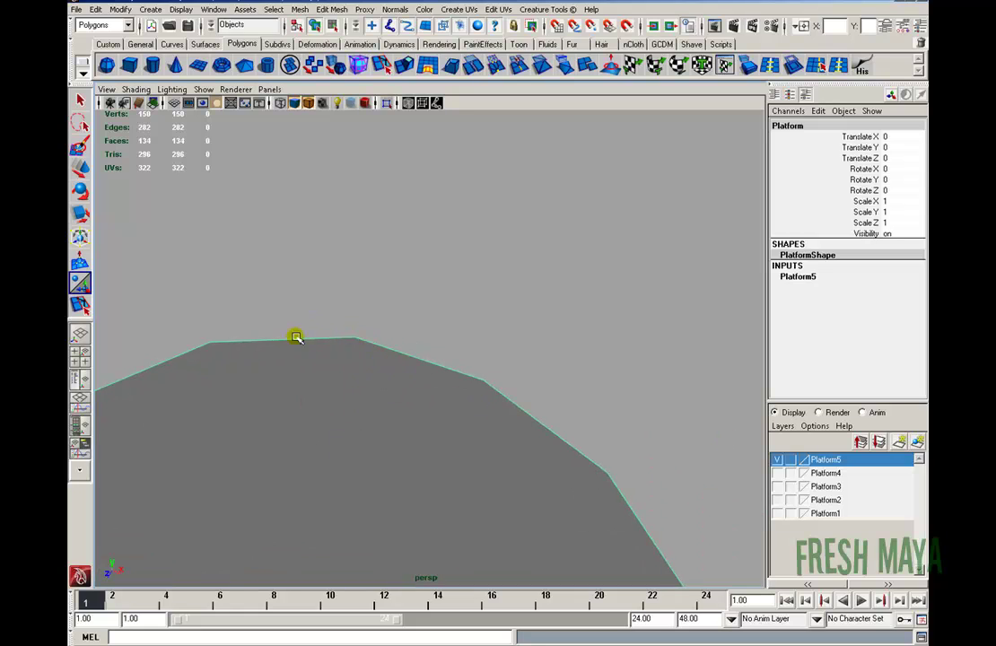
right_click_drag(340, 398, 161, 385, "alt")
middle_click_drag(384, 466, 400, 289, "alt")
right_click_drag(546, 381, 295, 378, "alt")
left_click_drag(301, 381, 413, 325, "alt")
right_click_drag(412, 384, 255, 384, "alt")
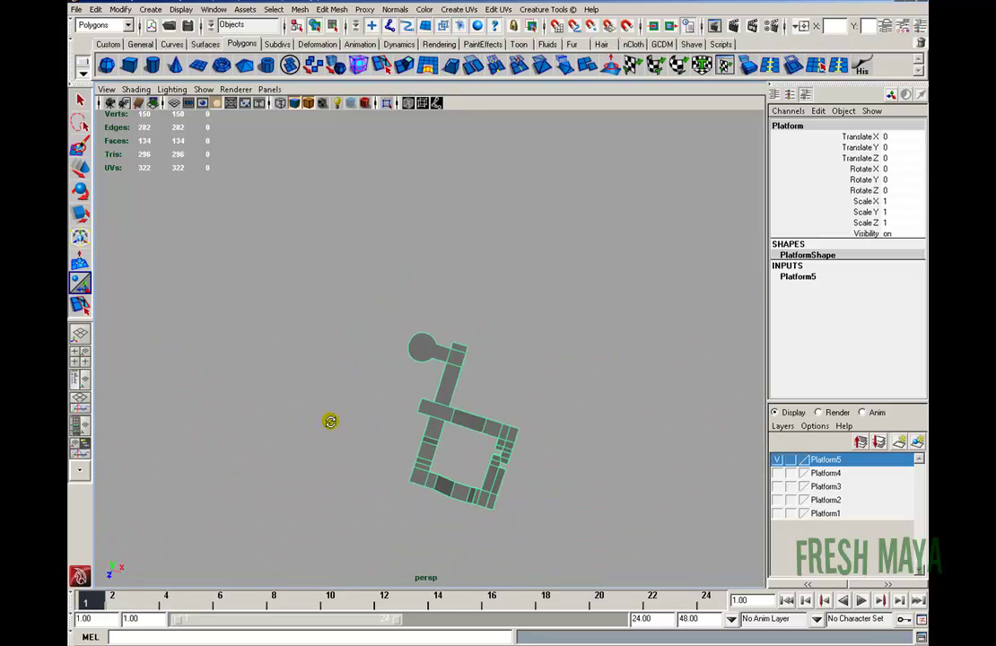
left_click_drag(338, 400, 339, 345, "alt")
right_click_drag(339, 345, 484, 355, "alt")
left_click_drag(489, 318, 502, 353, "alt")
left_click_drag(480, 424, 481, 400, "alt")
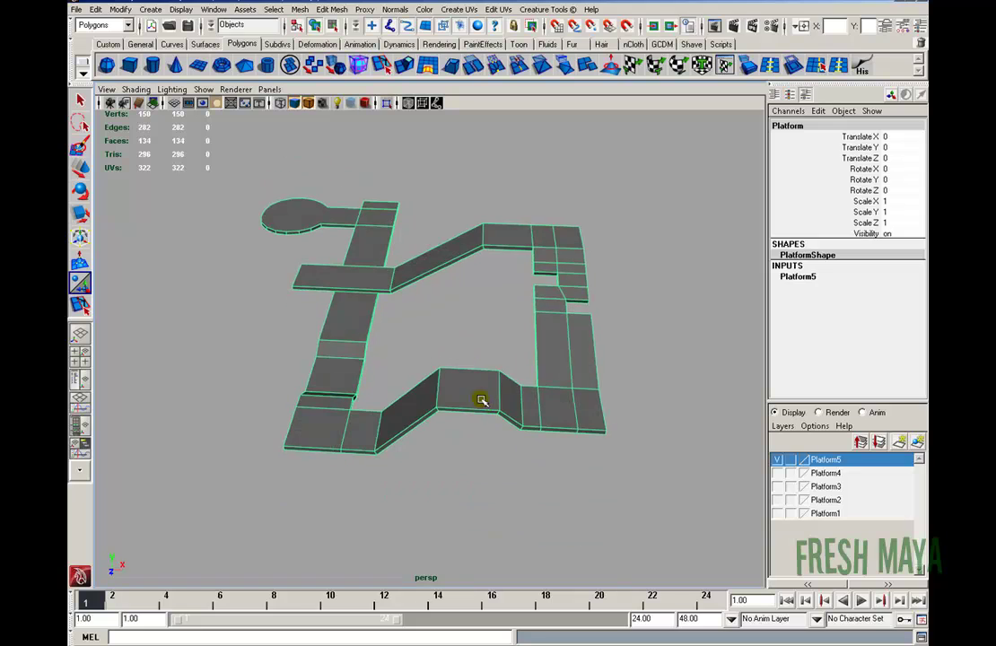
Reselect the platform's top faces from the TopFaces quick select set and switch to face mode
left_click(96, 11)
left_click(96, 11)
left_click(96, 10)
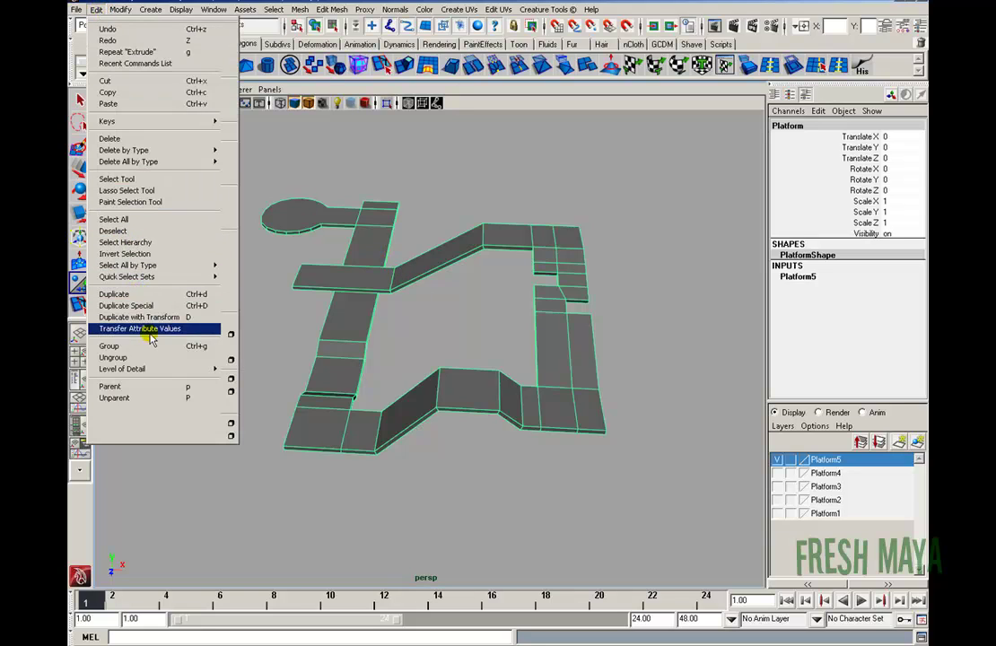
mouse_move(214, 277)
left_click(245, 276)
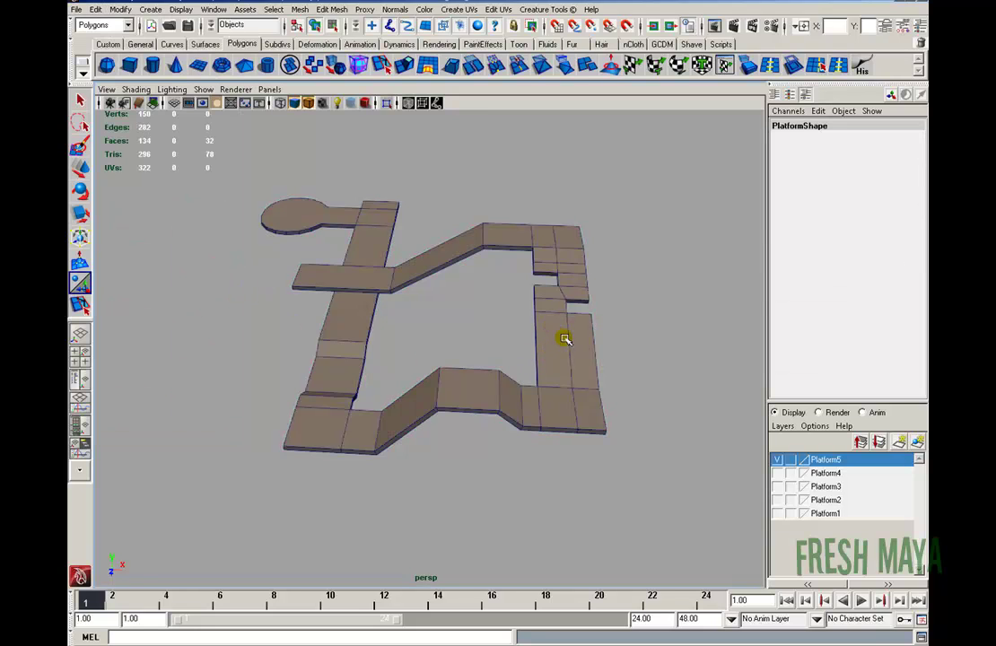
key("F11")
Turn off Keep Faces Together and extrude the platform's selected top faces
left_click_drag(581, 282, 512, 338, "alt")
scroll(513, 337, "up", 3)
key("w")
left_click(330, 10)
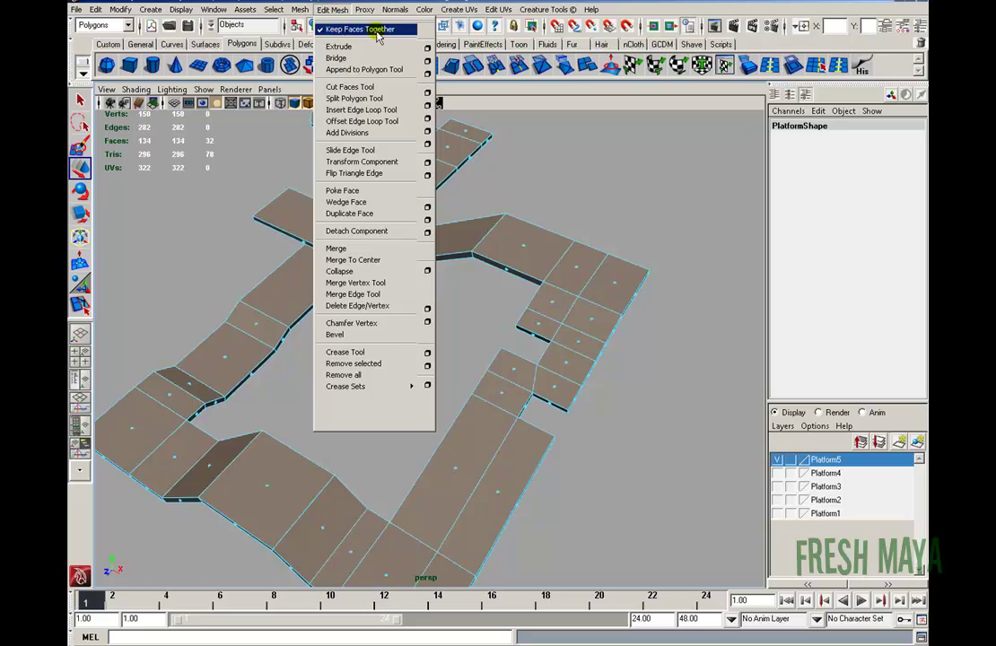
left_click(354, 29)
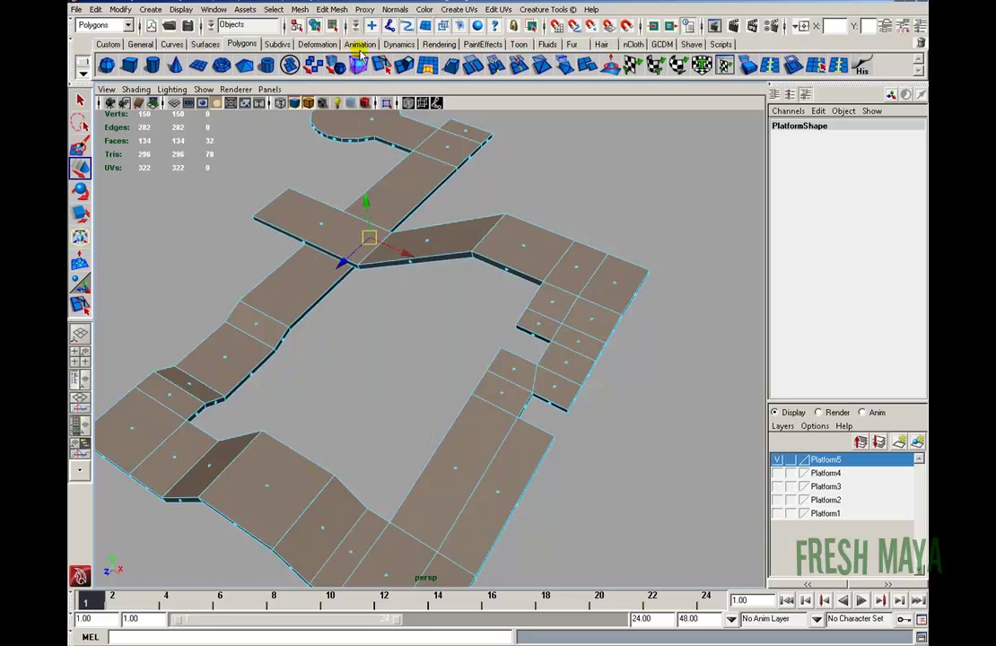
left_click(332, 10)
left_click(338, 47)
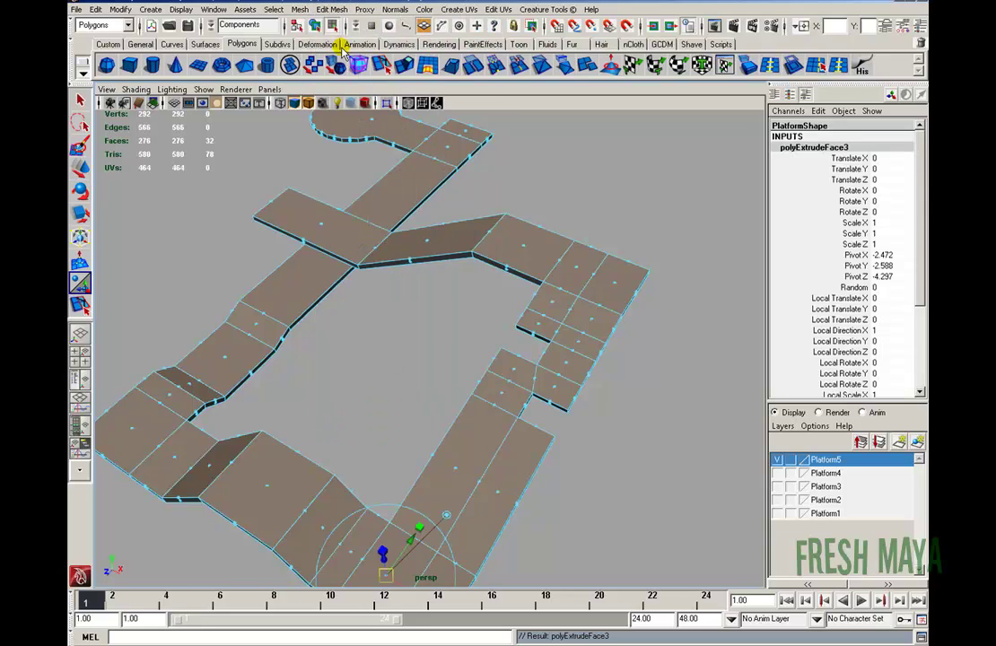
Set the new extrusion's Offset to 0.2 to inset every top face separately
left_click_drag(918, 209, 922, 293)
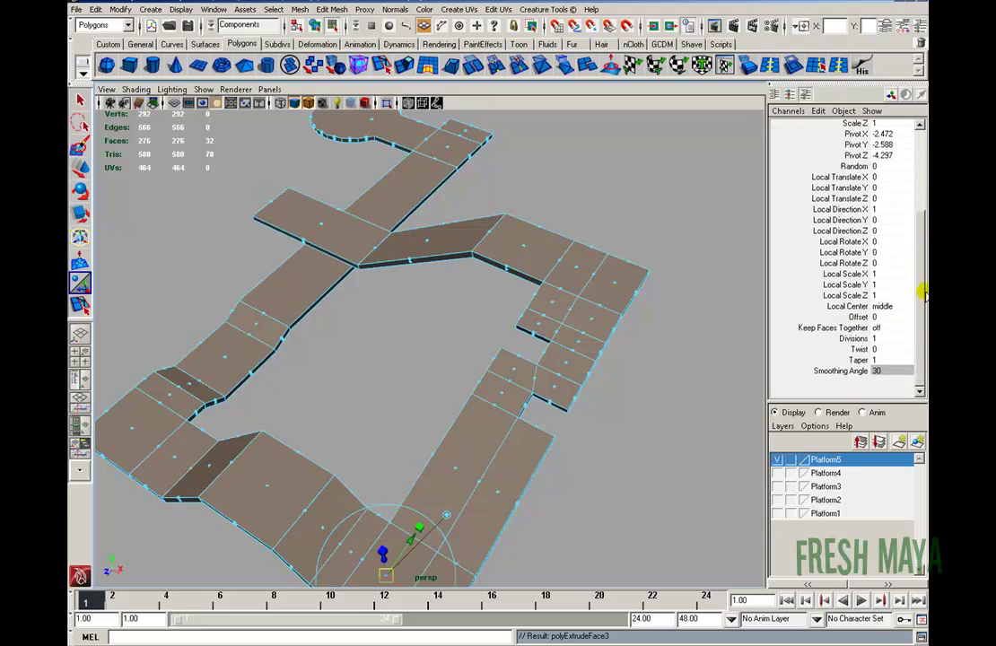
left_click(857, 316)
middle_click_drag(609, 342, 611, 343)
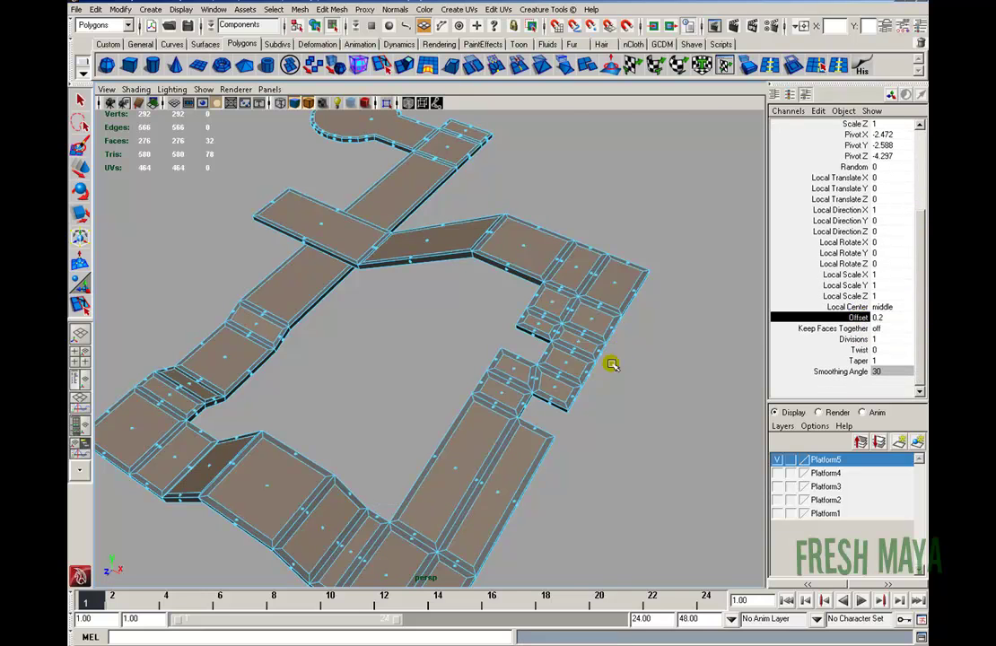
Examine the border width around the round end, the crossing section and the notched panels
right_click_drag(609, 384, 476, 316, "alt")
left_click_drag(476, 316, 502, 410, "alt")
middle_click_drag(503, 411, 516, 296, "alt")
left_click_drag(432, 342, 479, 369, "alt")
middle_click_drag(494, 314, 445, 471, "alt")
right_click_drag(445, 471, 443, 386, "alt")
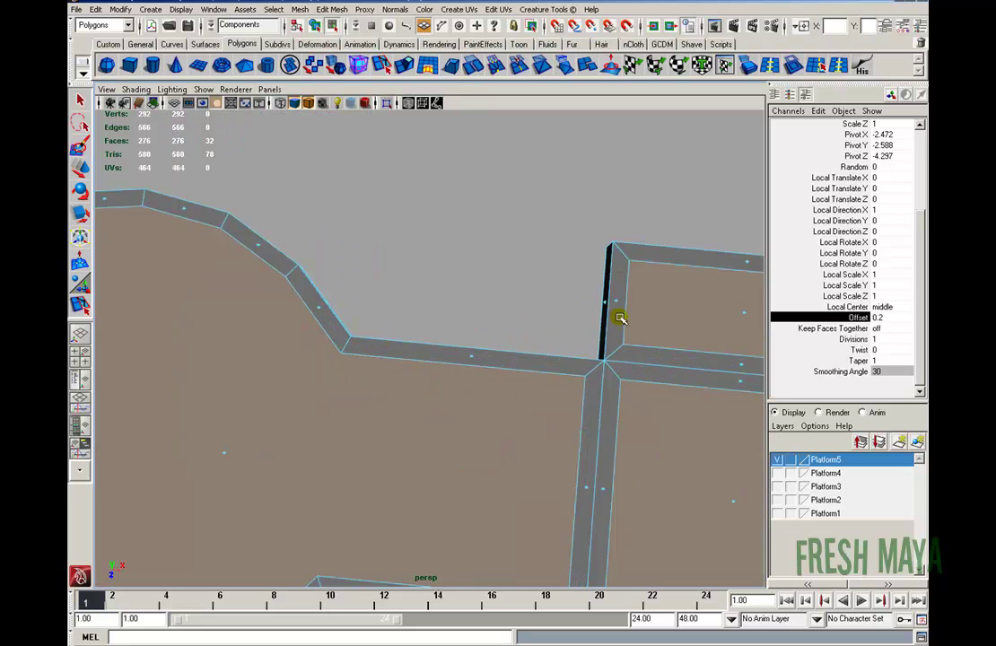
right_click_drag(615, 332, 448, 332, "alt")
middle_click_drag(589, 483, 509, 291, "alt")
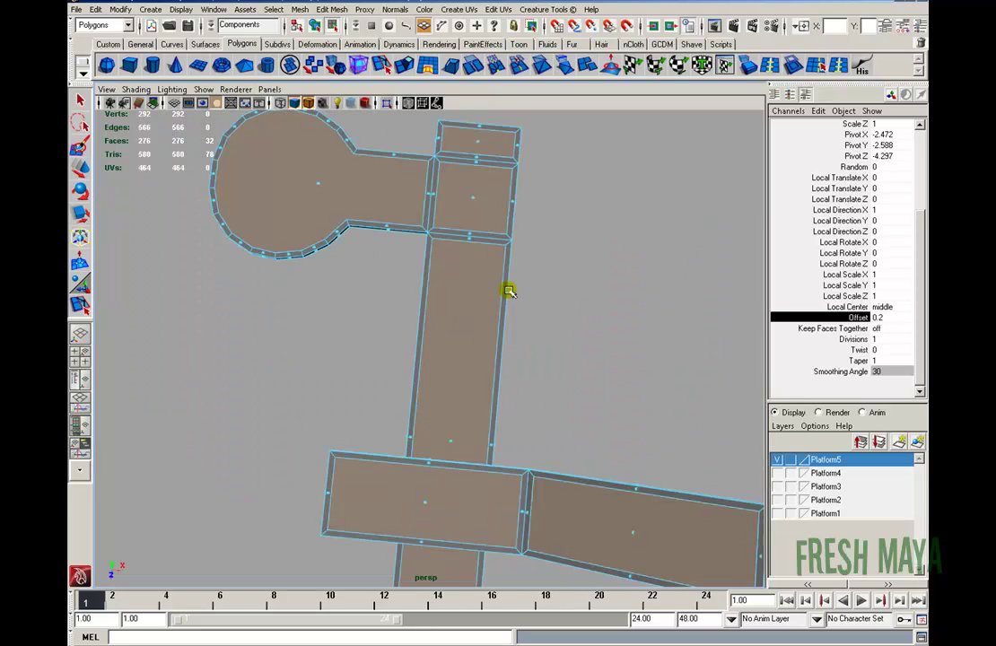
middle_click_drag(558, 477, 330, 217, "alt")
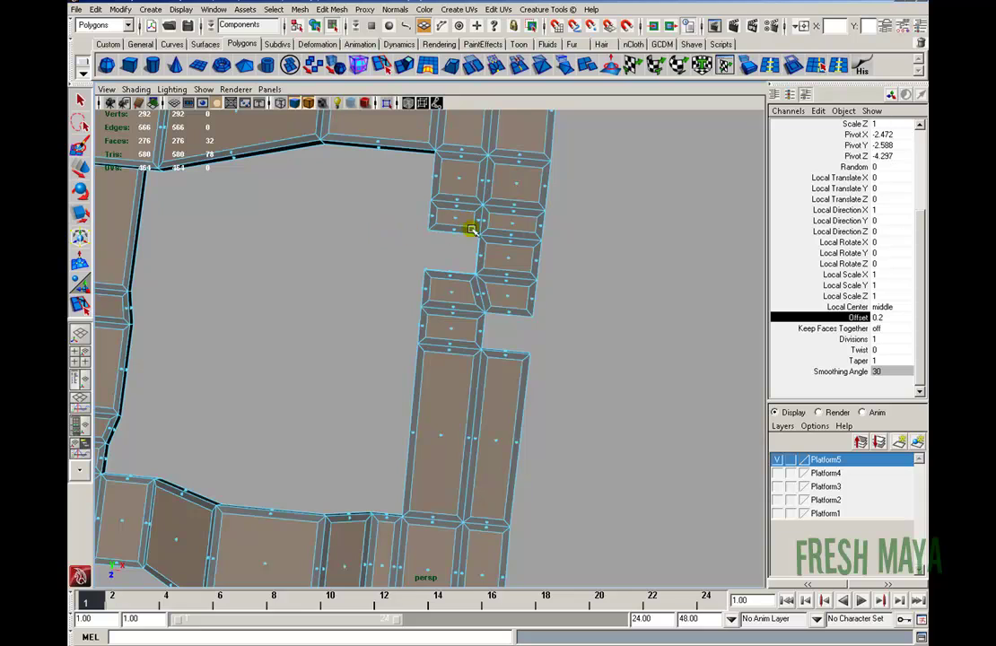
right_click_drag(491, 379, 462, 416, "alt")
Return to object mode, deselect the platform and inspect its individually inset panels from several angles
key("F8")
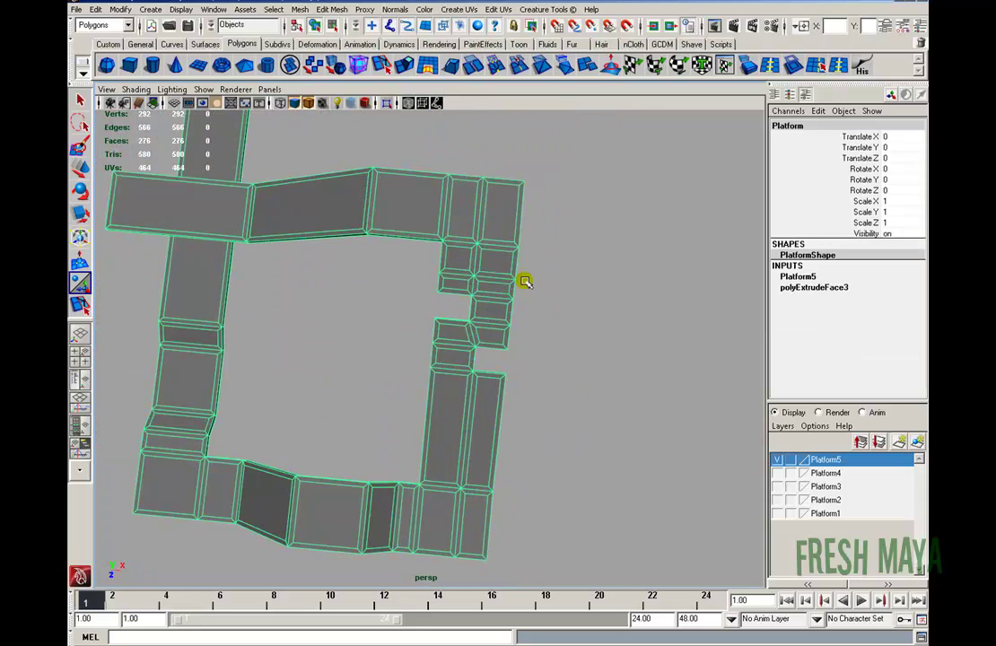
left_click(558, 338)
left_click_drag(558, 338, 455, 375, "alt")
right_click_drag(642, 438, 447, 409, "alt")
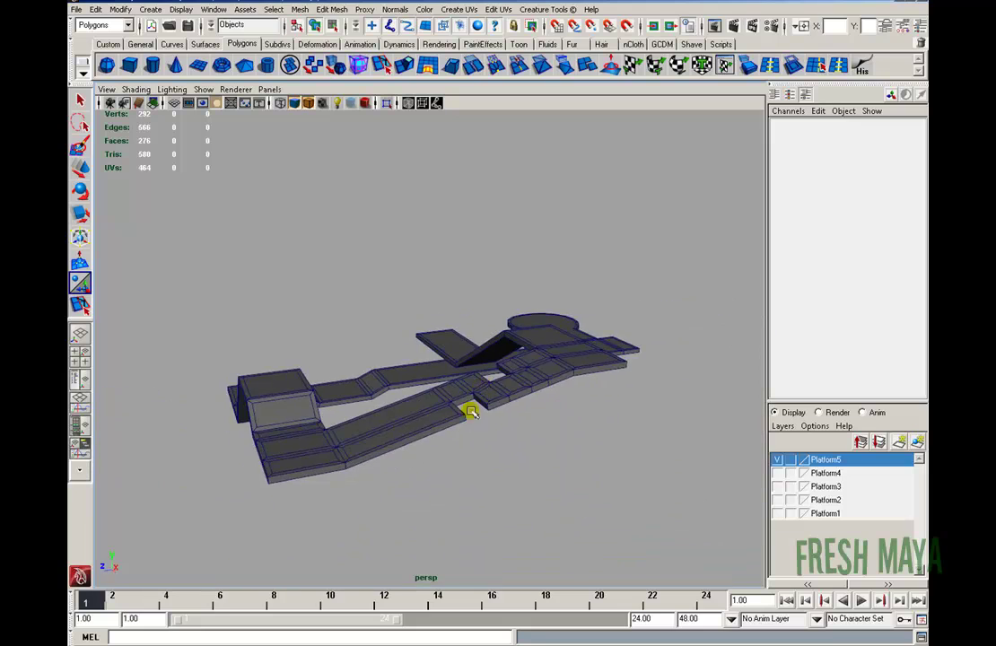
mouse_move(447, 409)
left_mouse_down("alt")
mouse_move(559, 459)
mouse_move(473, 371)
mouse_move(434, 397)
left_mouse_up("alt")
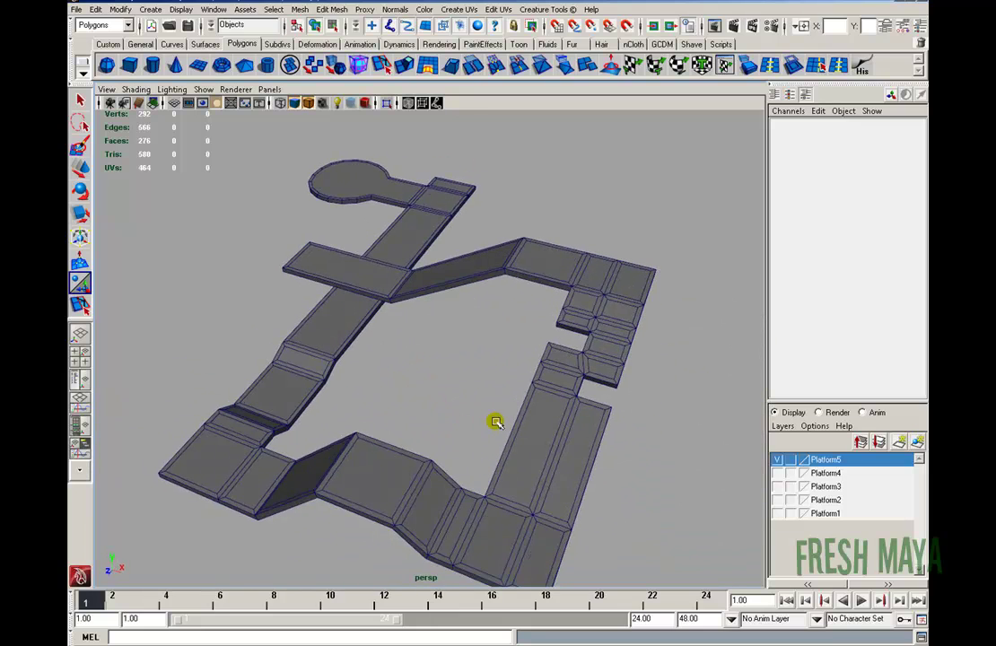
left_click_drag(505, 409, 439, 391, "alt")
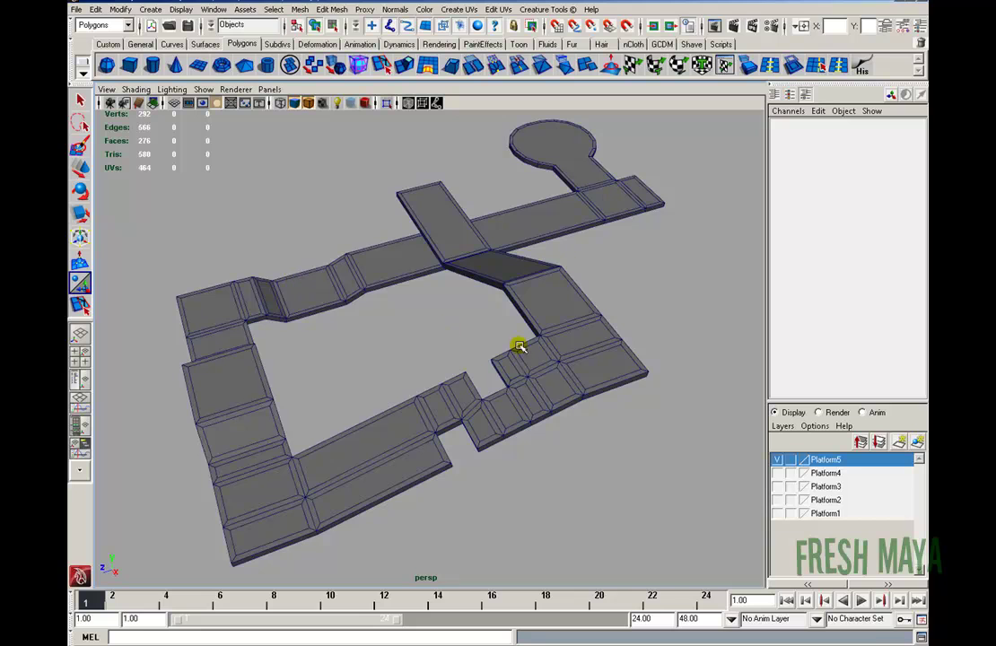
left_click_drag(523, 424, 466, 359, "alt")
scroll(518, 340, "up", 4)
scroll(502, 429, "up", 4)
left_click_drag(651, 360, 575, 386, "alt")
Select the platform and use Split Polygon to connect neighbouring inset corners across the border strips at the inner corner beside the notches
left_click(402, 394)
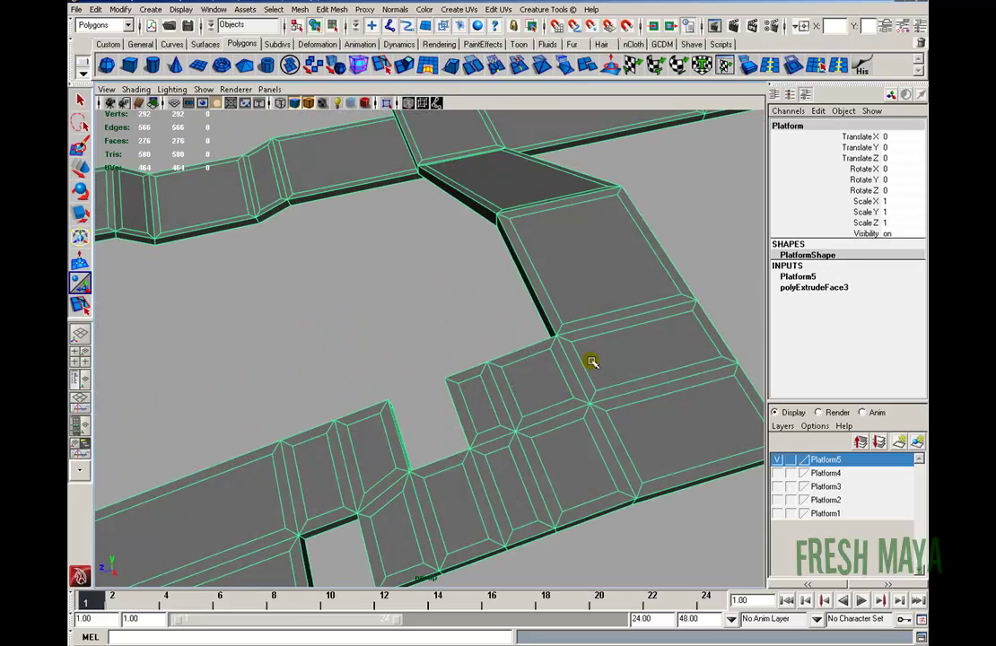
right_click_drag(592, 361, 604, 379, "alt")
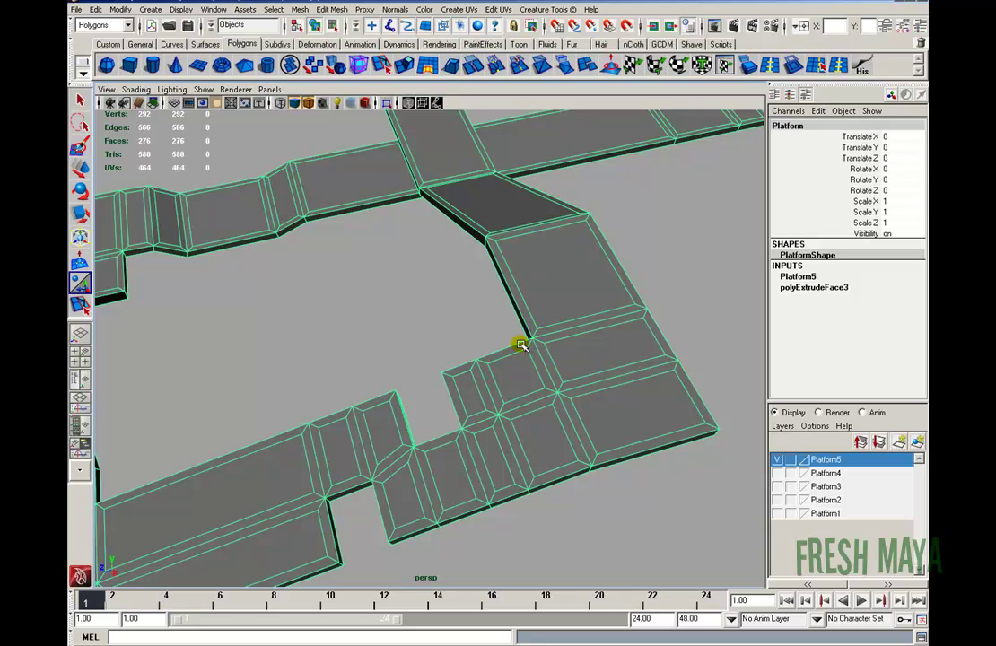
key("y")
right_click_drag(473, 345, 526, 360, "alt")
right_click_drag(635, 356, 612, 347, "alt")
middle_click_drag(612, 347, 476, 342, "alt")
scroll(357, 317, "up", 2)
left_click(330, 292)
key("Return")
left_click_drag(369, 304, 467, 401, "alt")
left_click(427, 423)
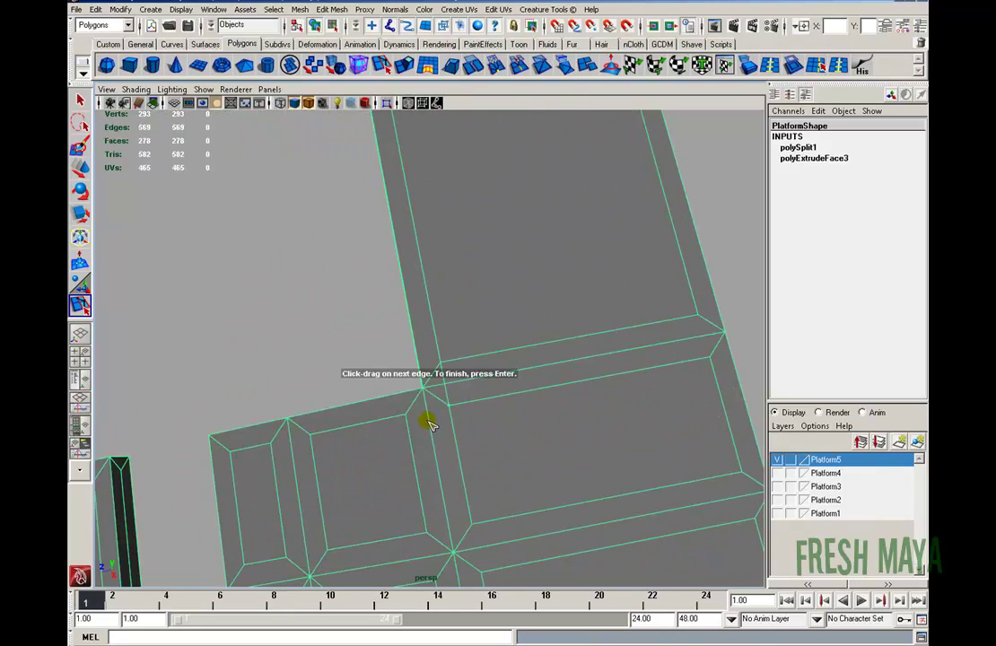
left_click_drag(410, 420, 416, 402)
key("Return")
Split the border strips at the next panel joint along the inner edge to link its two inset corners
right_click_drag(542, 404, 509, 407, "alt")
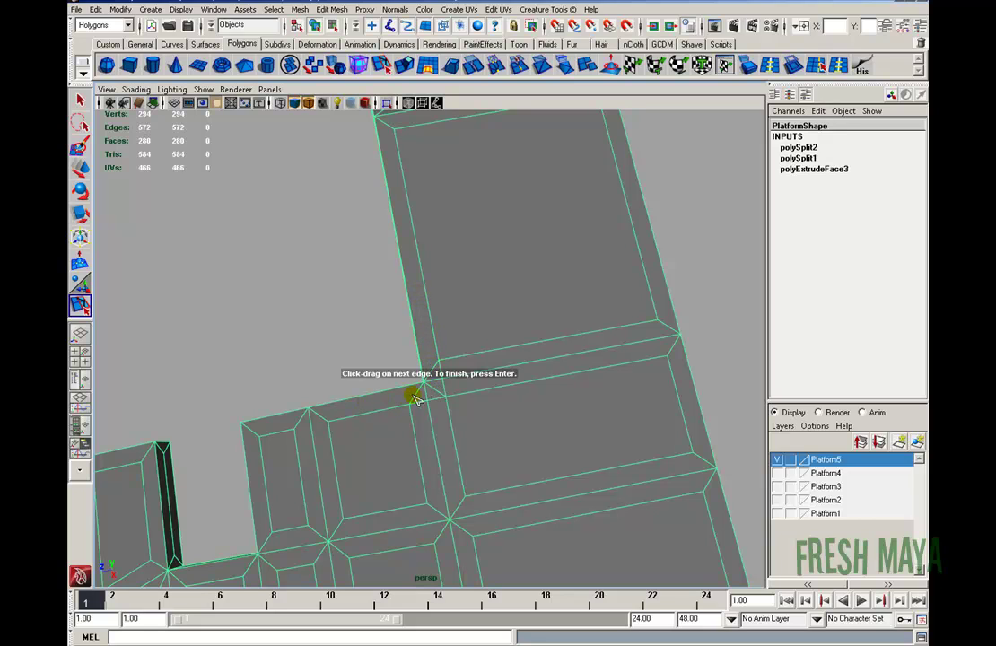
left_click_drag(422, 271, 572, 367, "alt")
left_click(583, 373)
key("Return")
left_click_drag(689, 375, 471, 360, "alt")
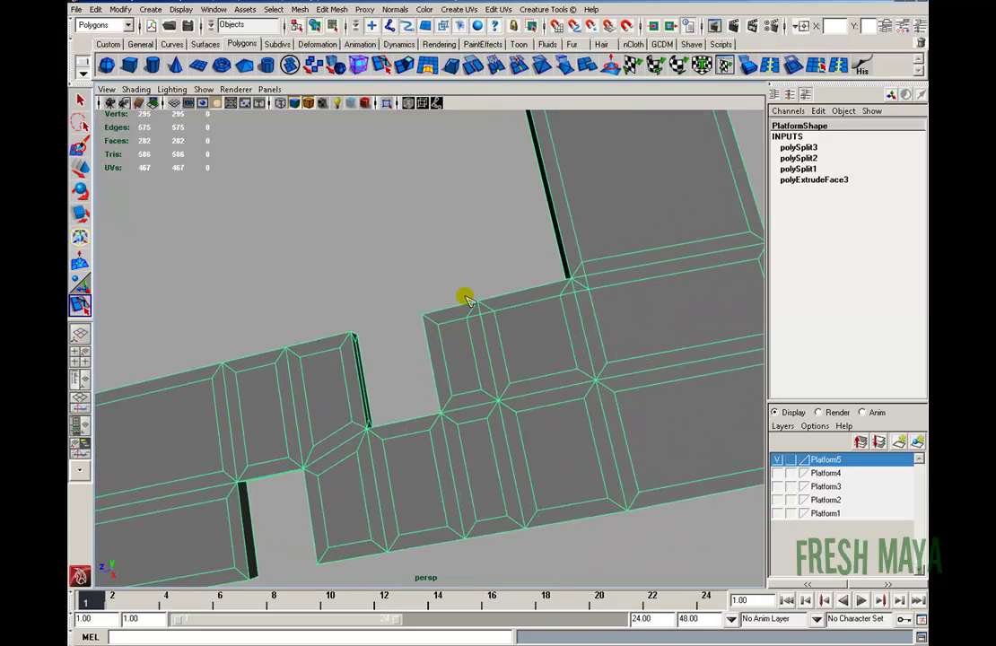
Connect the inset corners across the border strips at both inner corners of the inward-facing notch with Split Polygon
right_click_drag(422, 388, 488, 384, "alt")
left_click_drag(506, 419, 532, 336, "alt")
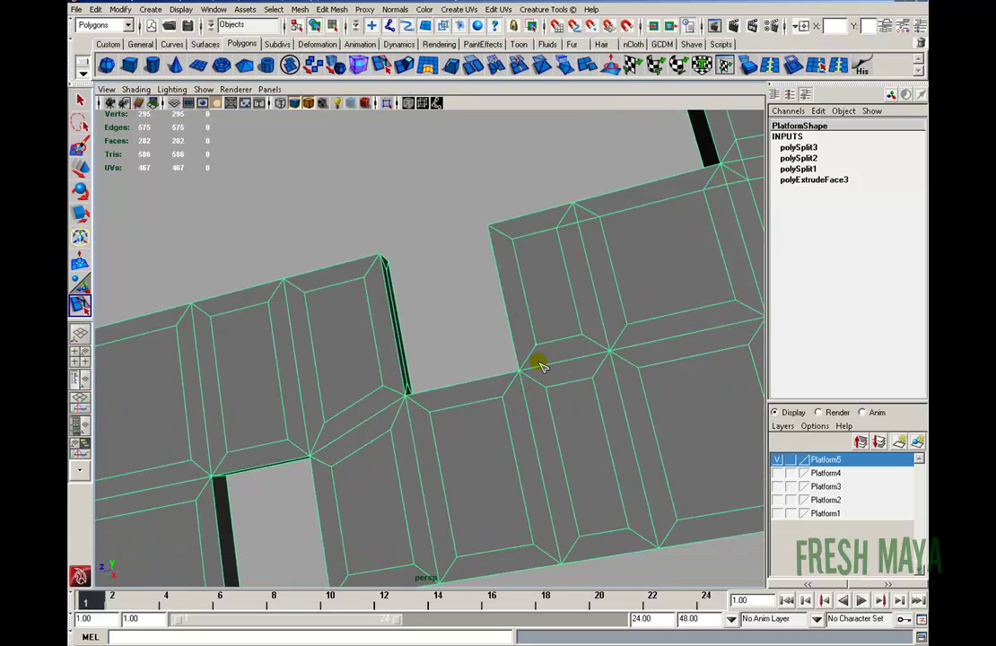
left_click_drag(548, 404, 546, 394)
key("Return")
left_click(536, 381)
left_click(523, 389)
left_click(505, 383)
key("Return")
middle_click_drag(403, 419, 530, 387, "alt")
left_click(524, 358)
left_click(524, 391)
key("Return")
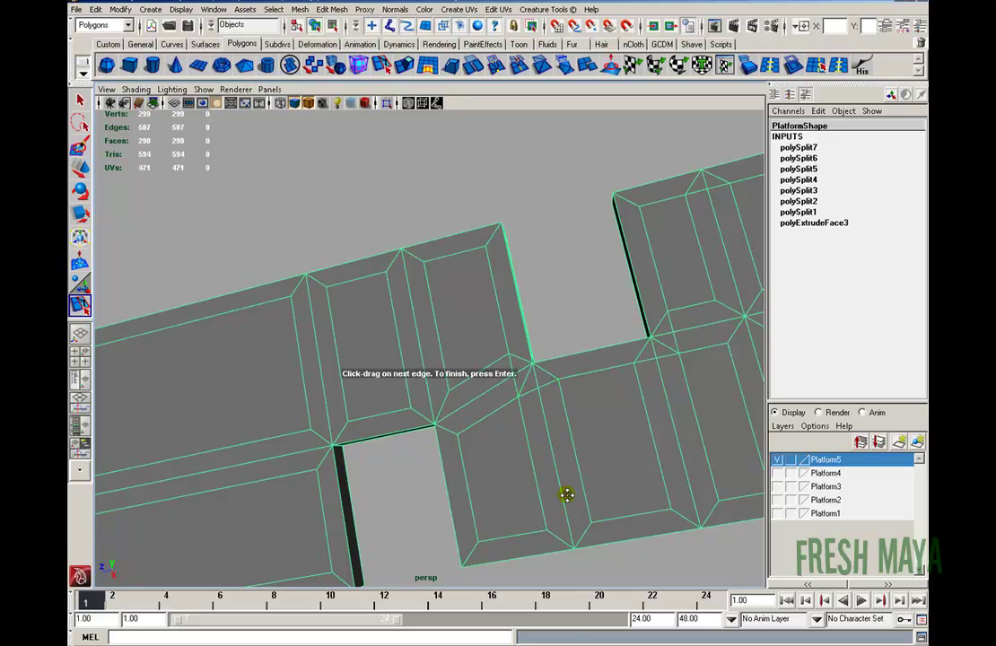
Connect neighbouring inset corners at the panel joints along the outer side of the notched section
key("Return")
middle_click_drag(574, 545, 560, 458, "alt")
key("Return")
middle_click_drag(755, 380, 574, 411, "alt")
key("Return")
left_click(543, 418)
key("Return")
key("Return")
middle_click_drag(752, 385, 583, 482, "alt")
key("Return")
left_click(560, 289)
left_click(544, 259)
key("Return")
middle_click_drag(543, 255, 614, 428, "alt")
left_click_drag(614, 428, 547, 453, "alt")
left_click(509, 494)
key("Return")
middle_click_drag(527, 193, 534, 500, "alt")
right_click_drag(534, 500, 588, 500, "alt")
left_click(493, 451)
key("Return")
Continue joining inset corners across the remaining panel joints along the platform's loop with Split Polygon
middle_click_drag(500, 402, 693, 224, "alt")
left_click(482, 300)
key("Return")
middle_click_drag(575, 574, 582, 194, "alt")
left_click(497, 336)
key("Return")
middle_click_drag(523, 464, 752, 176, "alt")
middle_click_drag(433, 298, 590, 296, "alt")
left_click(585, 284)
key("Return")
key("Return")
middle_click_drag(184, 317, 485, 361, "alt")
key("Return")
left_click(502, 303)
key("Return")
Connect the inset corners at both ends of the sloped panel and at the inner corner beyond it
left_click_drag(489, 363, 549, 366, "alt")
left_click(510, 359)
key("Return")
key("ctrl+z")
left_click(520, 364)
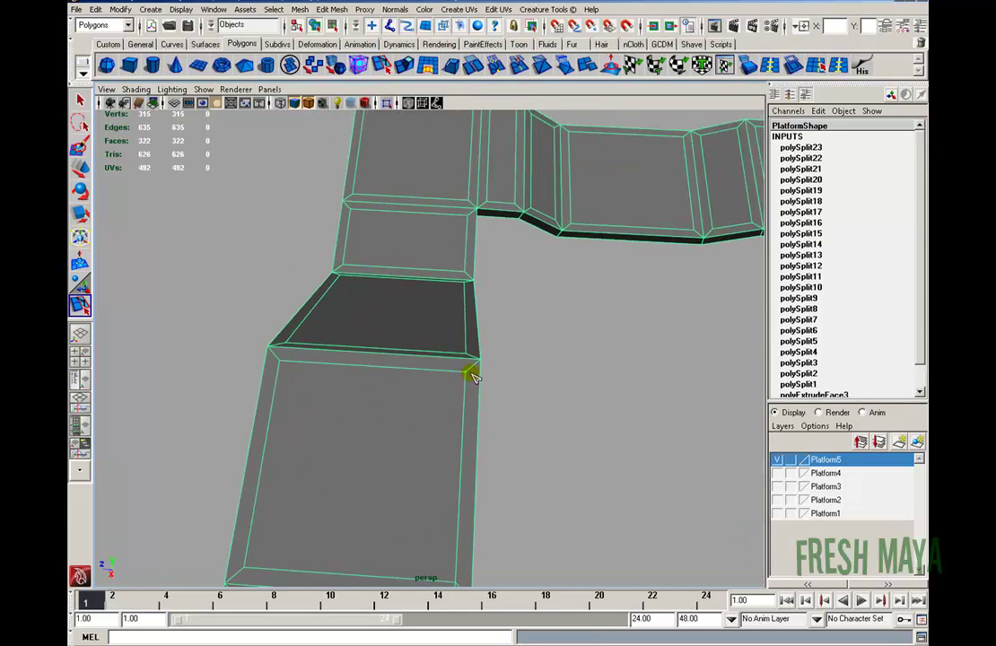
key("Return")
left_click_drag(470, 370, 460, 248, "alt")
left_click(460, 249)
key("Return")
middle_click_drag(460, 249, 457, 372, "alt")
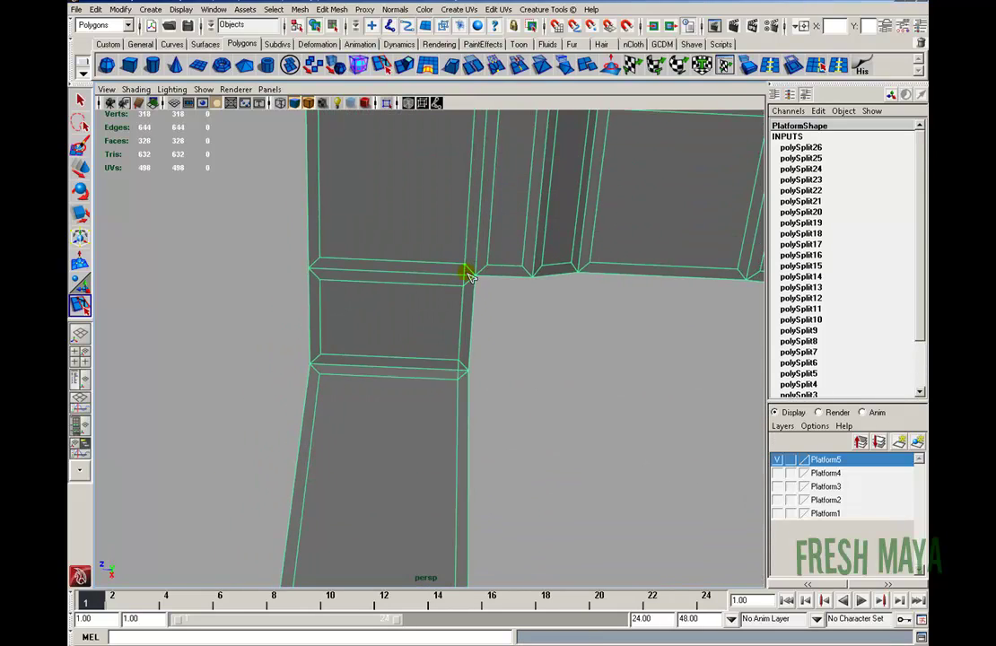
Connect the inset corners at the inner corner and at the panel joints along the stepped strip with Split Polygon
key("Return")
left_click_drag(502, 259, 415, 348, "alt")
middle_click_drag(608, 342, 485, 338, "alt")
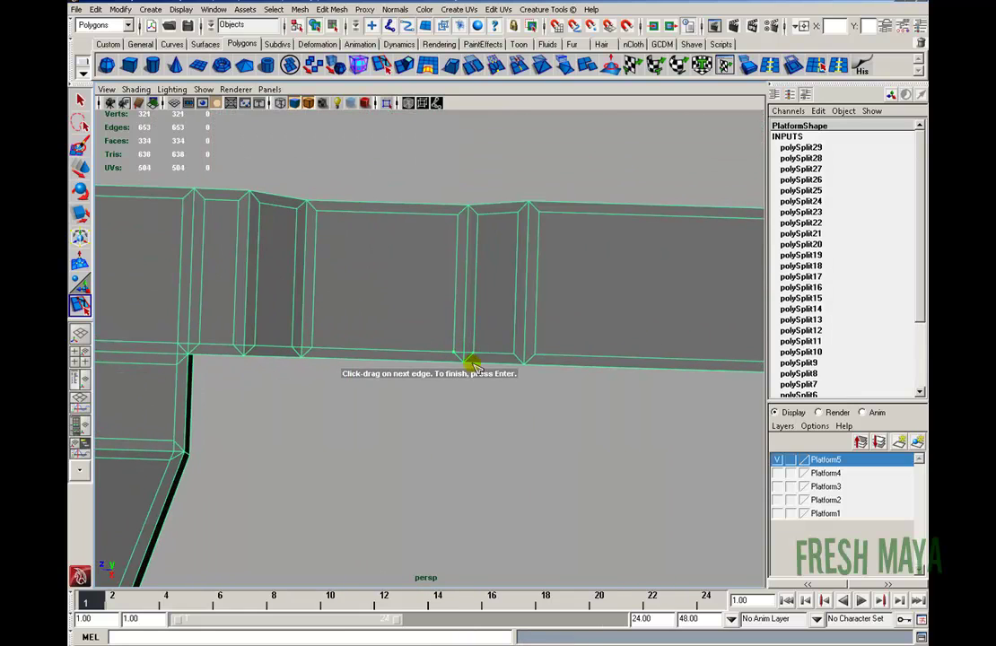
left_click(485, 339)
key("Return")
left_click(518, 350)
key("Return")
Connect the inset corners at the junction where the round end's neck meets the straight strip
middle_click_drag(641, 355, 463, 395, "alt")
left_click(641, 375)
key("Return")
middle_click_drag(661, 296, 640, 386, "alt")
left_click(622, 330)
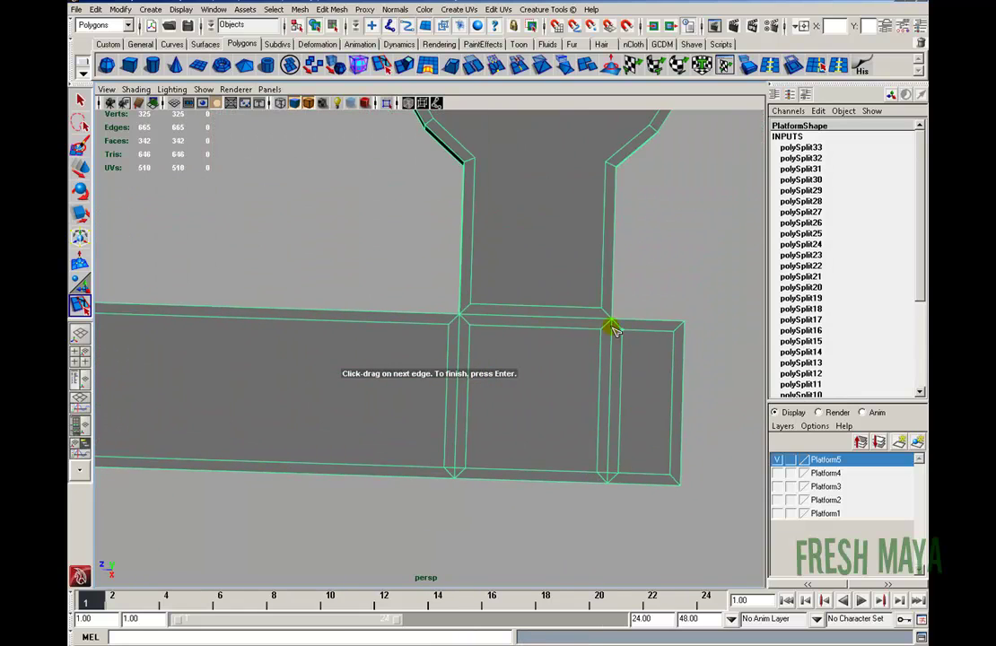
left_click(598, 332)
key("Return")
left_click_drag(598, 332, 565, 398, "alt")
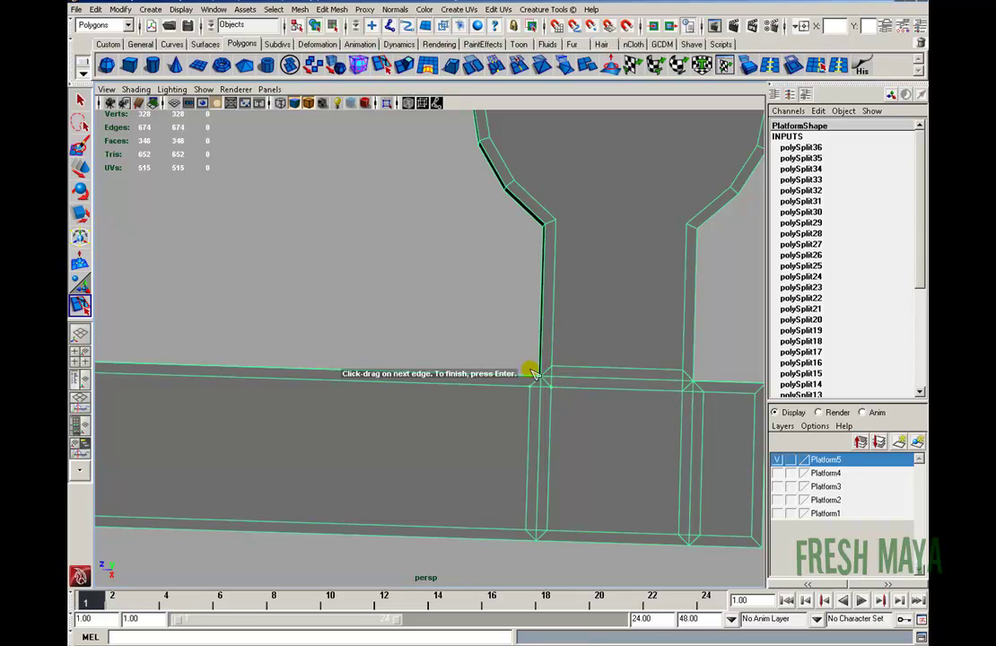
key("Return")
Join the inset corners at the remaining joints back along the strip as far as the loop's side section
middle_click_drag(323, 359, 641, 425, "alt")
left_click(487, 409)
key("Return")
middle_click_drag(488, 409, 661, 403, "alt")
key("Return")
left_click(434, 400)
middle_click_drag(415, 436, 585, 283, "alt")
left_click(411, 396)
key("Return")
Connect the inset corners at the ends of the tapered panel and the short panels beyond it on the loop's side
middle_click_drag(417, 402, 468, 301, "alt")
left_click(453, 393)
key("Return")
middle_click_drag(456, 399, 435, 266, "alt")
left_click(413, 461)
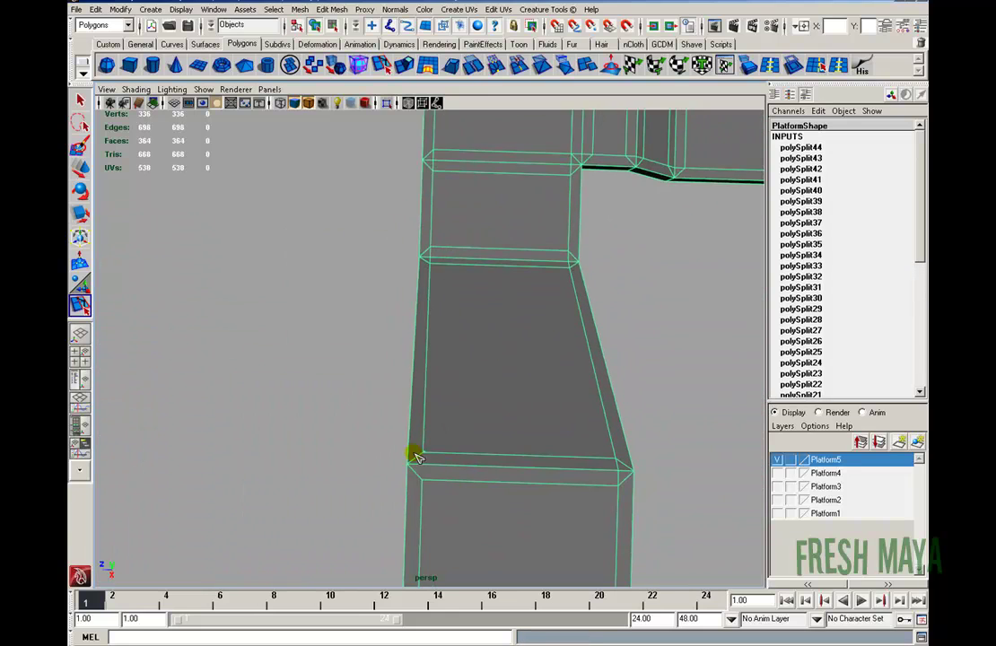
middle_click_drag(433, 449, 469, 278, "alt")
left_click(452, 348)
key("Return")
left_click(454, 405)
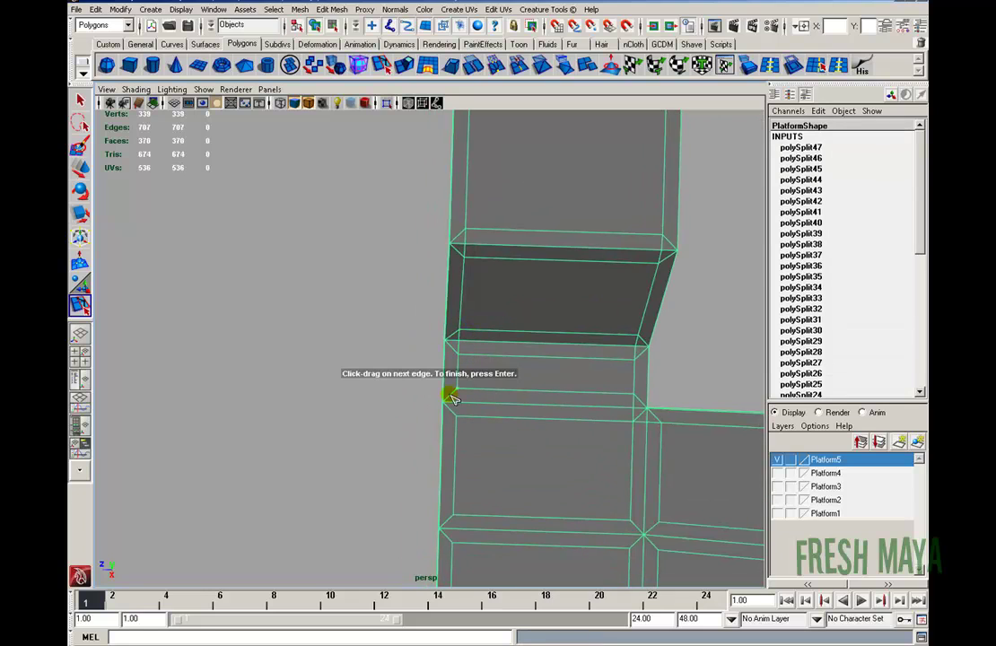
key("Return")
Connect the inset corners around the loop's corner and along the strip up to the rectangular notch
middle_click_drag(496, 476, 536, 281, "alt")
left_click(488, 340)
key("Return")
middle_click_drag(687, 422, 475, 390, "alt")
left_click(474, 394)
key("Return")
middle_click_drag(737, 381, 456, 373, "alt")
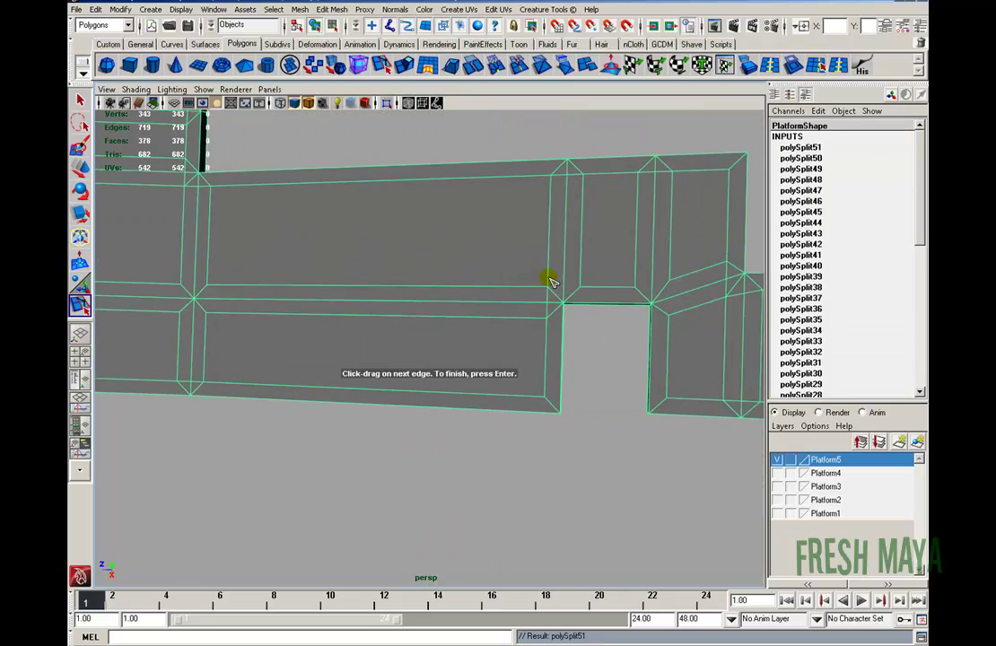
key("Return")
middle_click_drag(689, 306, 500, 311, "alt")
Adjust the inset vertices beside the notch's inner corner by moving them in vertex mode
key("w")
key("F8")
middle_click_drag(551, 262, 551, 340, "alt")
right_click_drag(551, 340, 620, 358, "alt")
left_click_drag(494, 369, 653, 292, "alt")
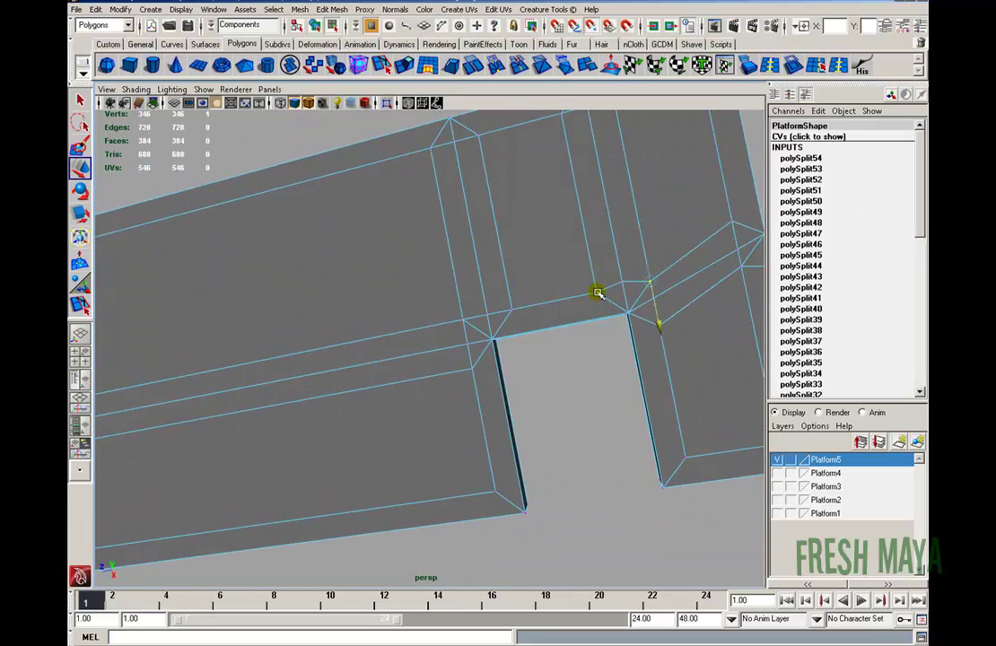
left_click(583, 386)
right_click_drag(709, 350, 628, 341, "alt")
middle_click_drag(718, 332, 595, 371, "alt")
Return to object mode and delete the platform's construction history
key("F8")
right_click_drag(596, 371, 466, 359, "alt")
middle_click_drag(440, 232, 564, 301, "alt")
middle_click_drag(540, 476, 487, 357, "alt")
right_click_drag(487, 358, 495, 394, "alt")
scroll(487, 404, "down", 5)
left_click(95, 9)
mouse_move(138, 150)
left_click(252, 156)
Split the round end's top face into parallel strips by connecting opposite inset rim vertices with Split Polygon
left_click_drag(503, 297, 564, 314, "alt")
middle_click_drag(633, 316, 323, 408, "alt")
right_click_drag(323, 408, 444, 318, "alt")
key("Return")
middle_click_drag(505, 321, 482, 380, "alt")
left_click(351, 343)
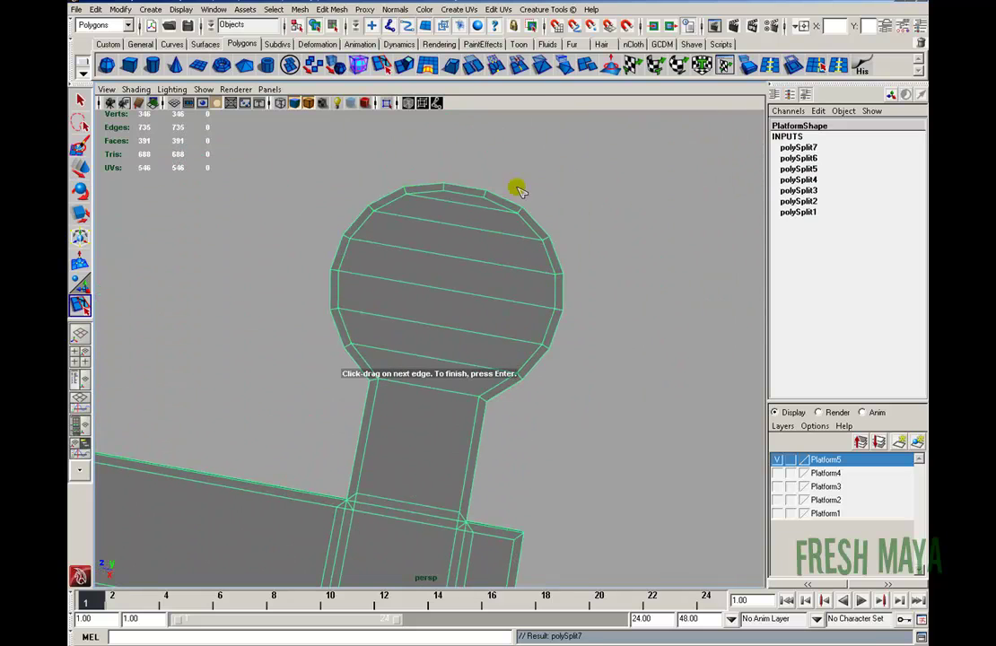
Examine the border topology along the platform and around the neck of the round end
key("w")
scroll(457, 283, "down", 3)
left_click_drag(458, 282, 442, 402, "alt")
middle_click_drag(442, 402, 532, 343, "alt")
left_click_drag(305, 327, 444, 404, "alt")
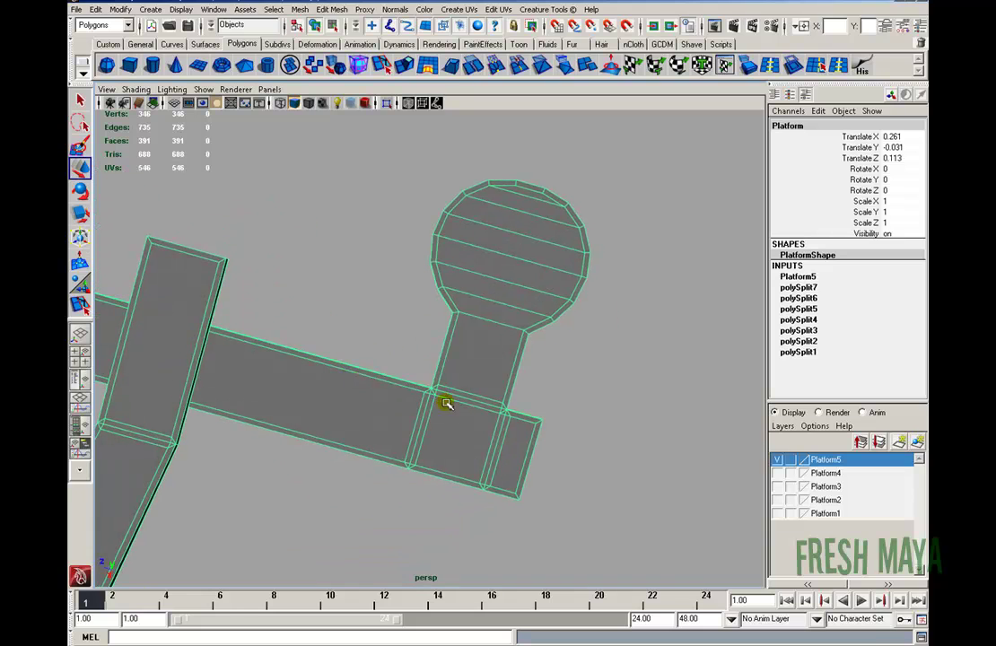
middle_click_drag(308, 401, 480, 409, "alt")
right_click_drag(480, 408, 397, 393, "alt")
left_click_drag(377, 387, 440, 404, "alt")
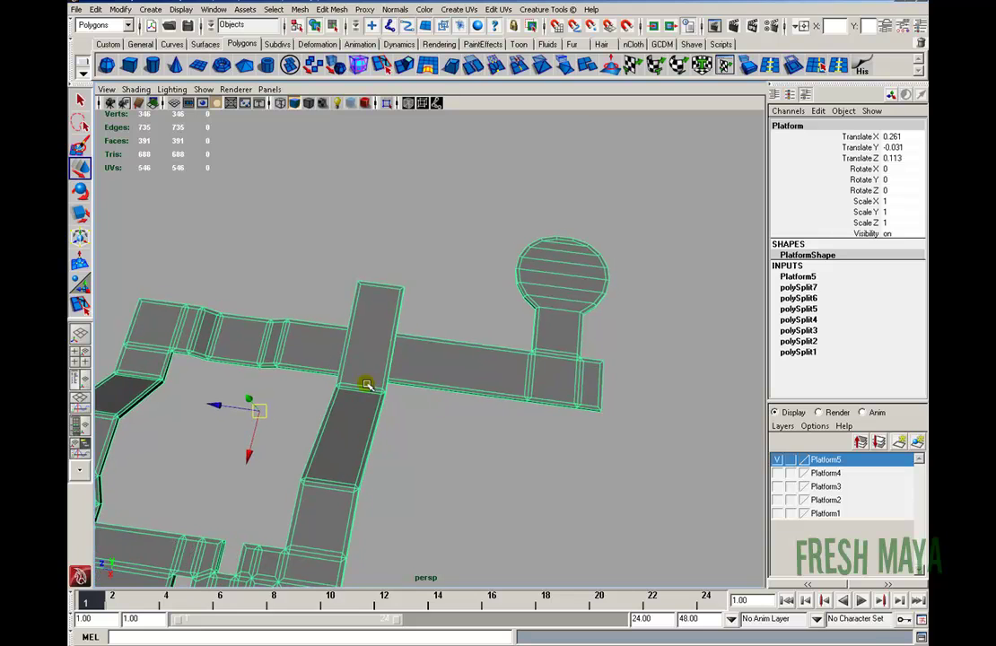
right_click_drag(367, 386, 577, 405, "alt")
middle_click_drag(578, 404, 363, 409, "alt")
right_click_drag(362, 410, 489, 397, "alt")
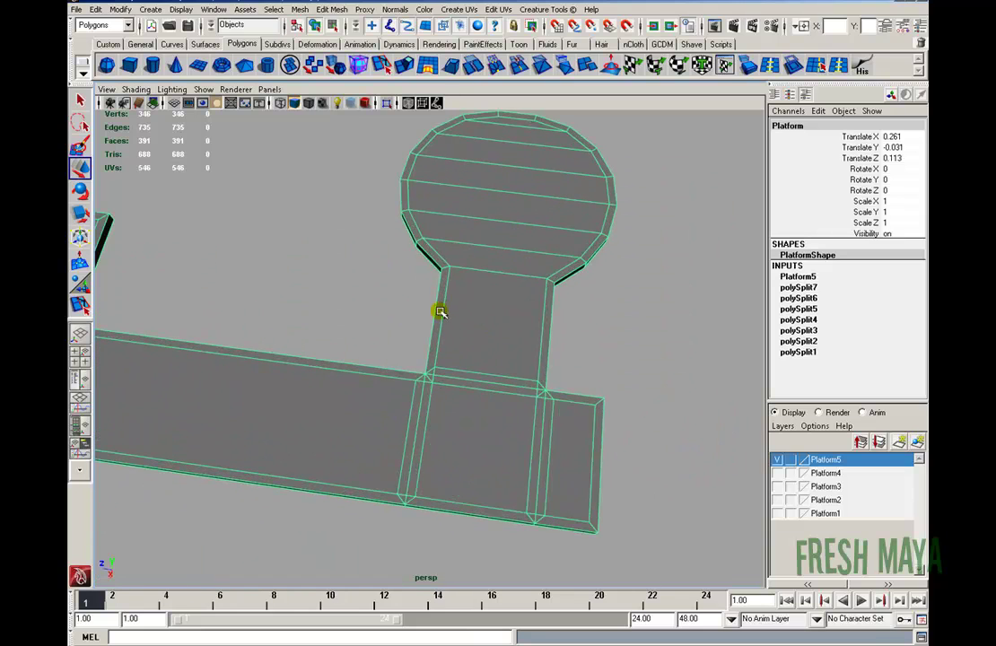
left_click_drag(440, 311, 484, 262, "alt")
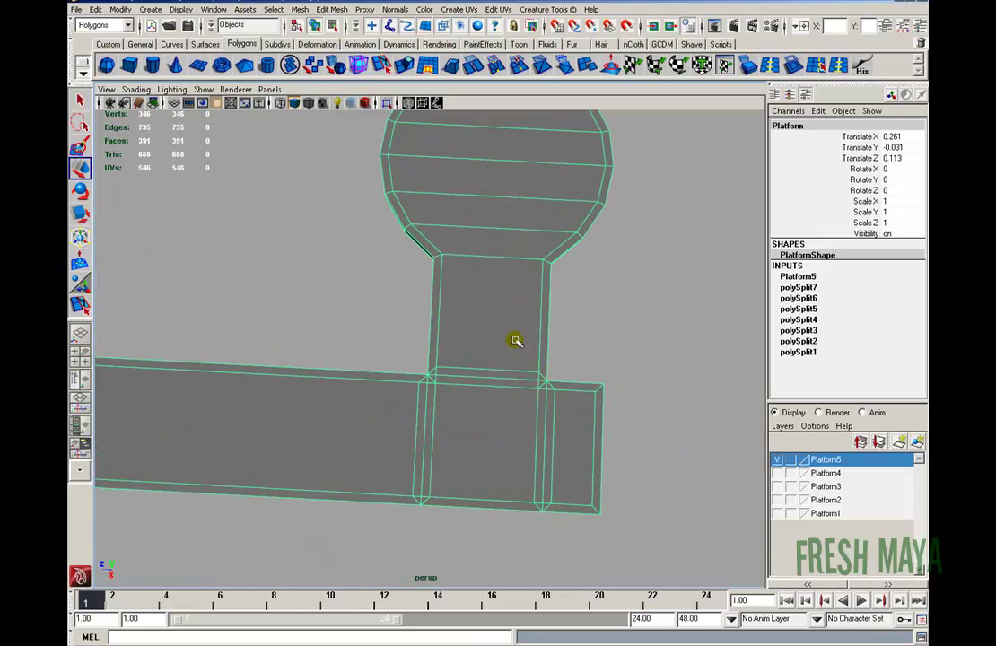
Select the redundant crosswise inset edges at the panel joints around the platform and remove them with Delete Edge/Vertex
key("F10")
right_click_drag(516, 341, 570, 340, "alt")
middle_click_drag(570, 339, 457, 355, "alt")
right_click_drag(457, 355, 476, 429, "alt")
middle_click_drag(475, 429, 456, 355, "alt")
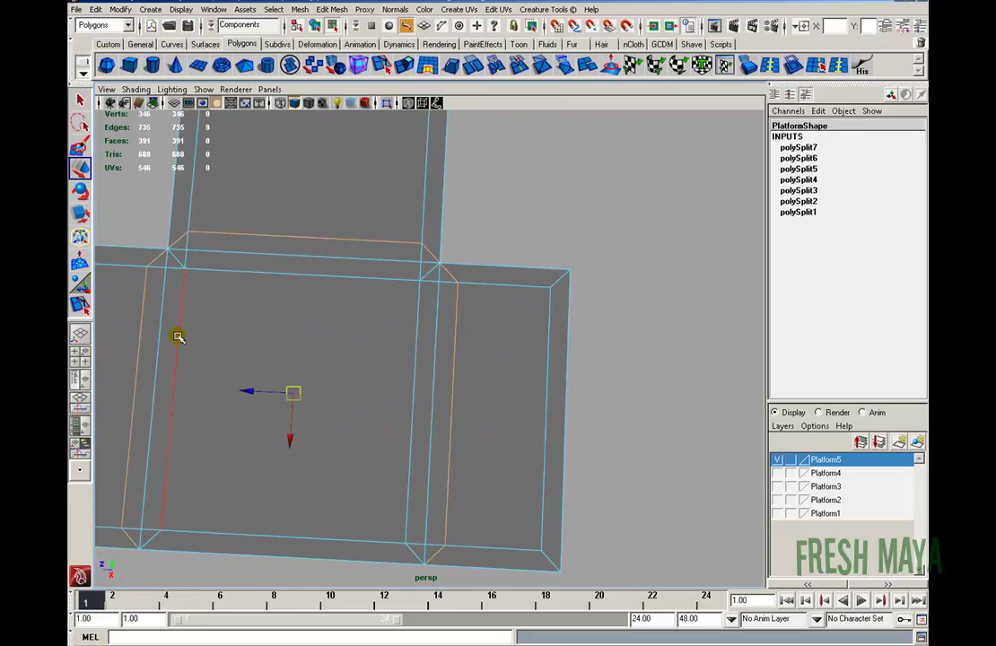
left_click_drag(431, 273, 279, 469, "alt")
middle_click_drag(279, 470, 664, 453, "alt")
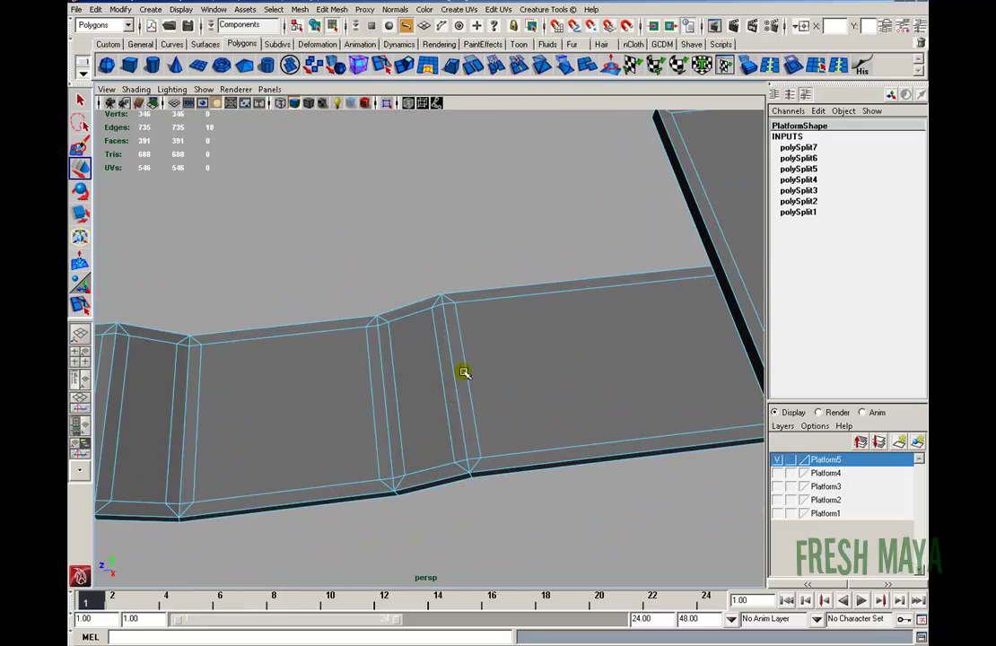
double_click(468, 372, "shift")
double_click(446, 370, "shift")
middle_click_drag(375, 422, 436, 410, "alt")
double_click(460, 402, "shift")
double_click(438, 403, "shift")
left_click_drag(222, 434, 488, 429, "alt")
left_click_drag(408, 478, 567, 405, "alt")
scroll(561, 406, "up", 3)
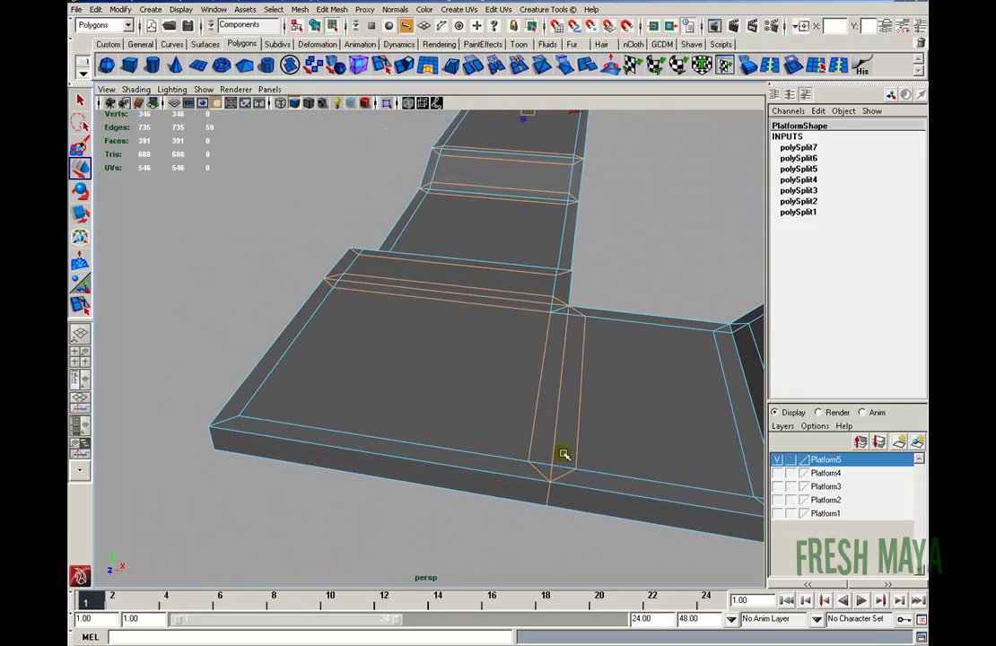
left_click_drag(577, 500, 336, 430, "alt")
scroll(473, 386, "up", 2)
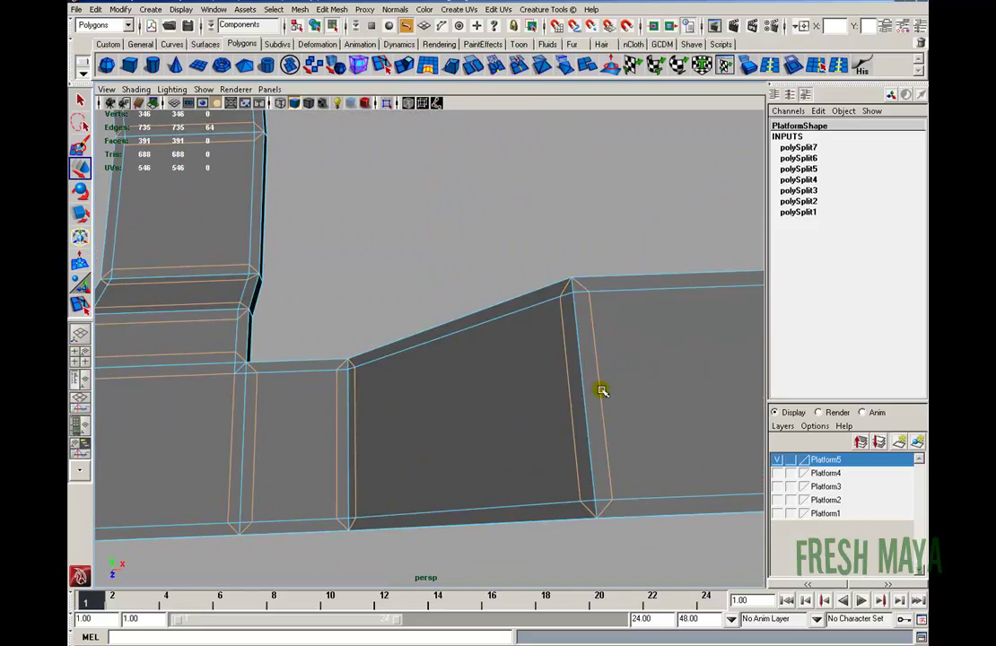
scroll(614, 403, "down", 4)
middle_click_drag(614, 403, 395, 409, "alt")
double_click(396, 409, "shift")
left_click(331, 9)
left_click(359, 307)
Delete the leftover crosswise inset edges at the joints beside the loop's wide corner block
middle_click_drag(359, 310, 422, 327, "alt")
left_click_drag(423, 326, 418, 357, "alt")
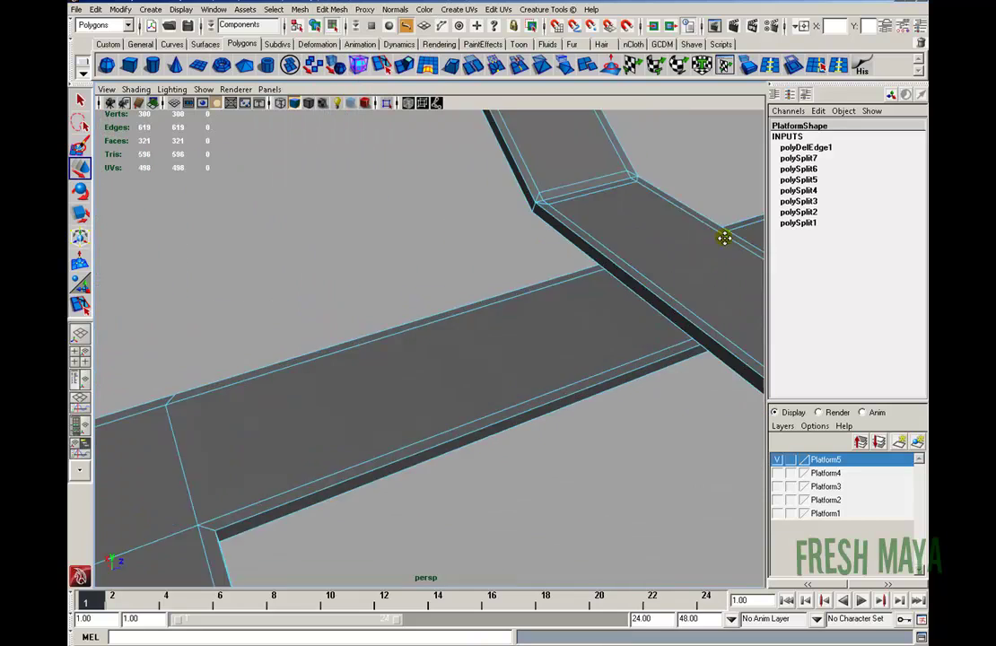
scroll(418, 357, "down", 4)
middle_click_drag(418, 357, 250, 332, "alt")
scroll(250, 332, "up", 4)
left_click_drag(250, 332, 321, 356, "alt")
double_click(321, 356)
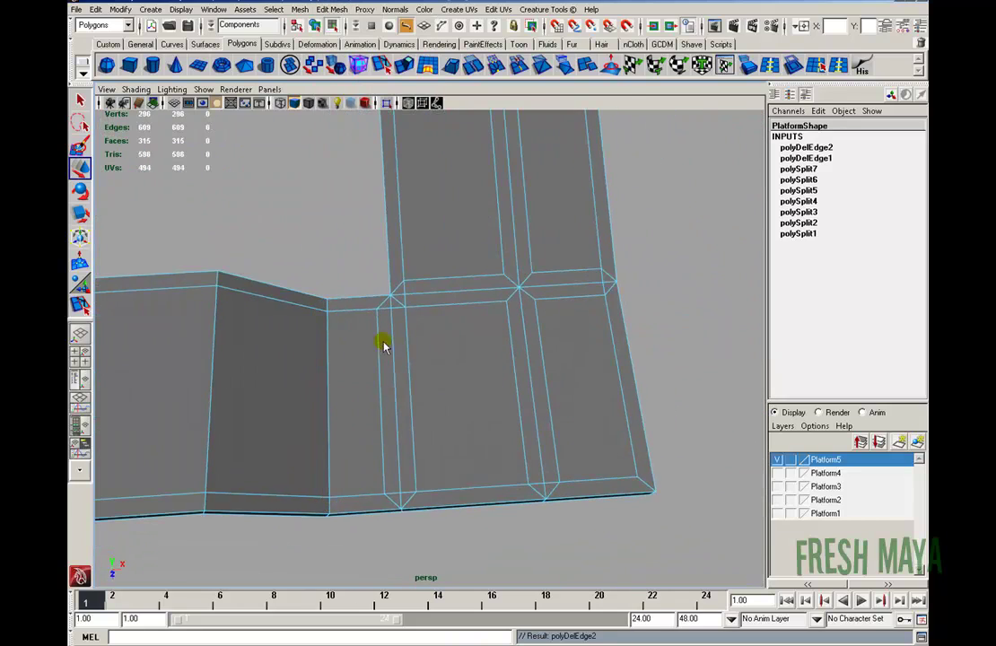
left_click_drag(381, 330, 414, 335, "alt")
key("Delete")
left_click_drag(468, 429, 549, 378, "alt")
double_click(434, 359)
key("Delete")
Delete the crosswise interior edges through the notched section, working in the top view
key("space")
key("space")
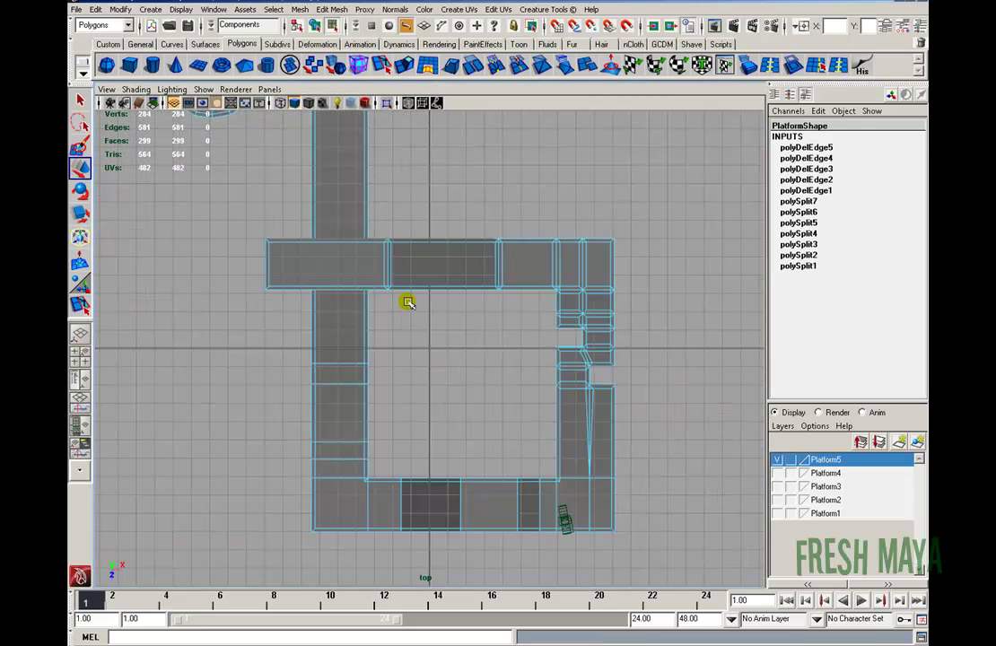
scroll(397, 320, "up", 6)
middle_click_drag(562, 382, 449, 387, "alt")
left_click_drag(433, 363, 472, 383)
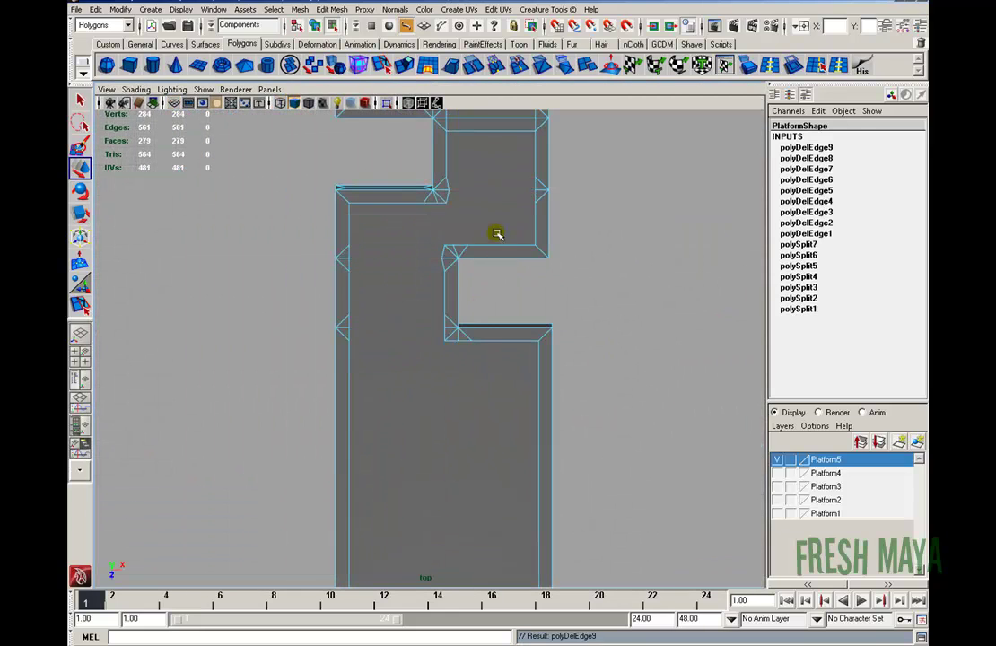
Delete the interior crossing edges in the corner block above the notched section
middle_click_drag(500, 261, 489, 485, "alt")
scroll(570, 338, "down", 3)
middle_click_drag(571, 338, 605, 471, "alt")
left_click_drag(359, 307, 489, 340)
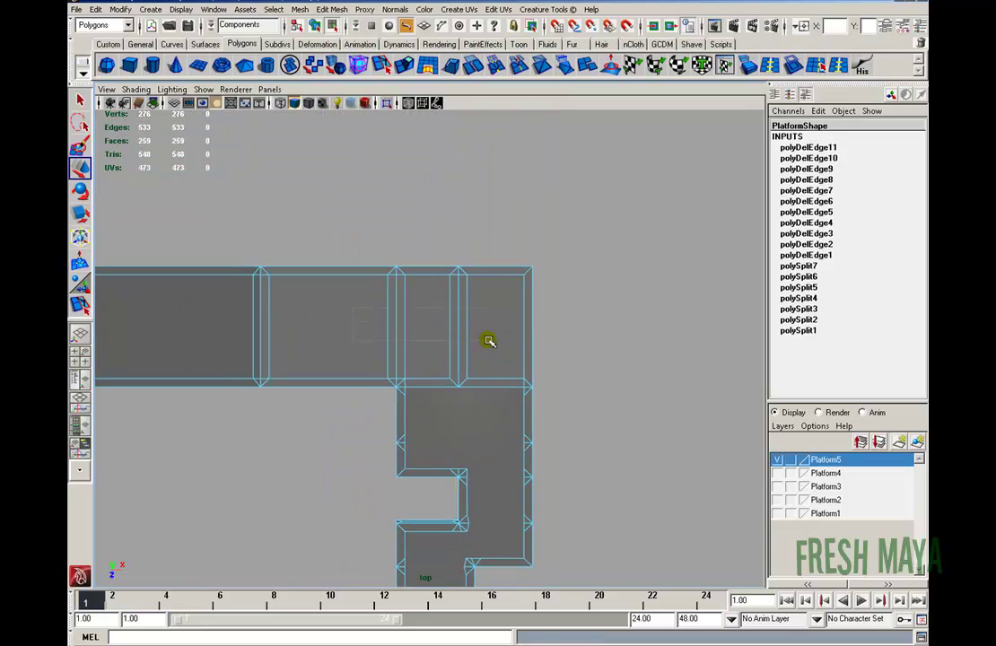
key("Delete")
Delete the remaining inset edges across the strip leading away from the corner block
middle_click_drag(489, 340, 714, 336, "alt")
double_click(494, 321)
double_click(216, 310, "shift")
key("Delete")
Try to remove the crooked edges between the corner block and notched section in the perspective view with Delete Edge/Vertex
middle_click_drag(258, 354, 215, 298, "alt")
scroll(574, 305, "up", 3)
middle_click_drag(718, 260, 539, 351, "alt")
key("space")
key("space")
middle_click_drag(601, 293, 449, 475, "alt")
scroll(526, 384, "up", 4)
left_click_drag(527, 384, 489, 426, "alt")
scroll(489, 420, "down", 3)
left_click(332, 9)
left_click(369, 322)
left_click_drag(457, 313, 426, 278, "alt")
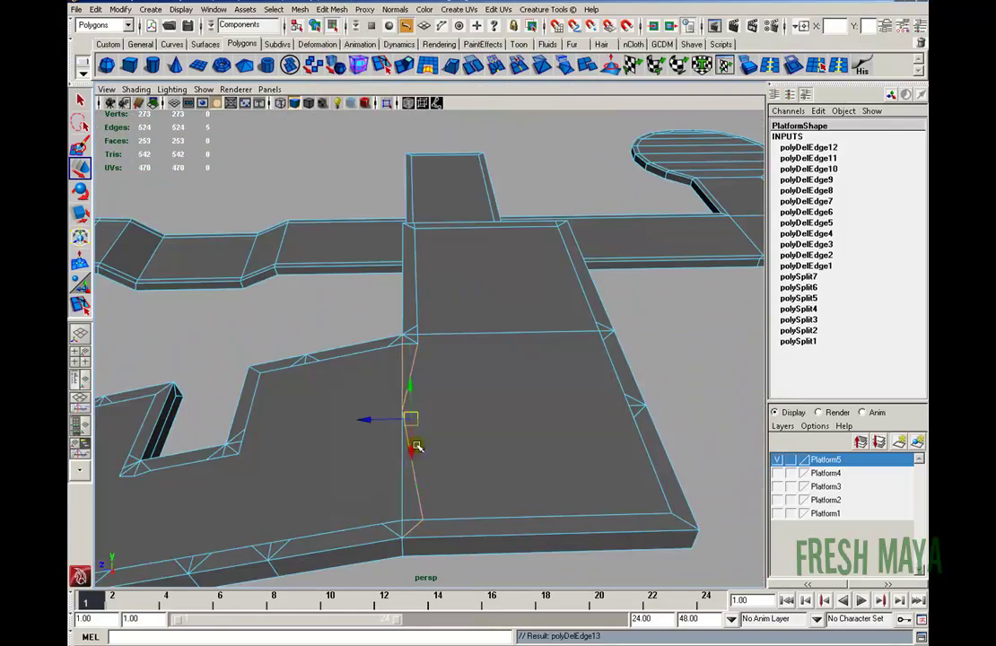
left_click_drag(425, 446, 619, 395, "alt")
key("ctrl+z")
Delete only the two crooked interior edges between the corner block and the notched section
left_click(350, 338)
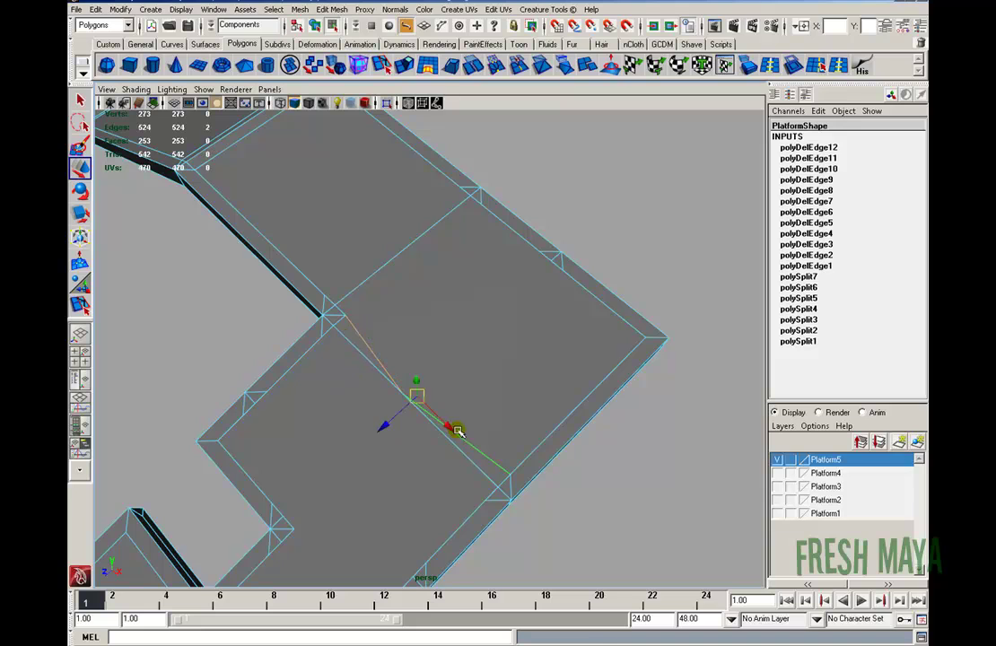
left_click(483, 196, "shift")
key("g")
Delete the leftover short diagonal edges across the border strip at the former panel joints
scroll(430, 348, "down", 3)
middle_click_drag(219, 385, 382, 295, "alt")
scroll(382, 295, "up", 5)
left_click(477, 272)
left_click(490, 259, "shift")
left_click(525, 397, "shift")
key("Delete")
left_click_drag(526, 427, 430, 397, "alt")
key("Delete")
Delete the stray short edges in the outer border beside the notched section, working in the top view
key("space")
left_click(495, 215)
left_click(488, 262)
left_click(487, 329, "shift")
left_click(490, 409, "shift")
key("Delete")
middle_click_drag(491, 269, 557, 519, "alt")
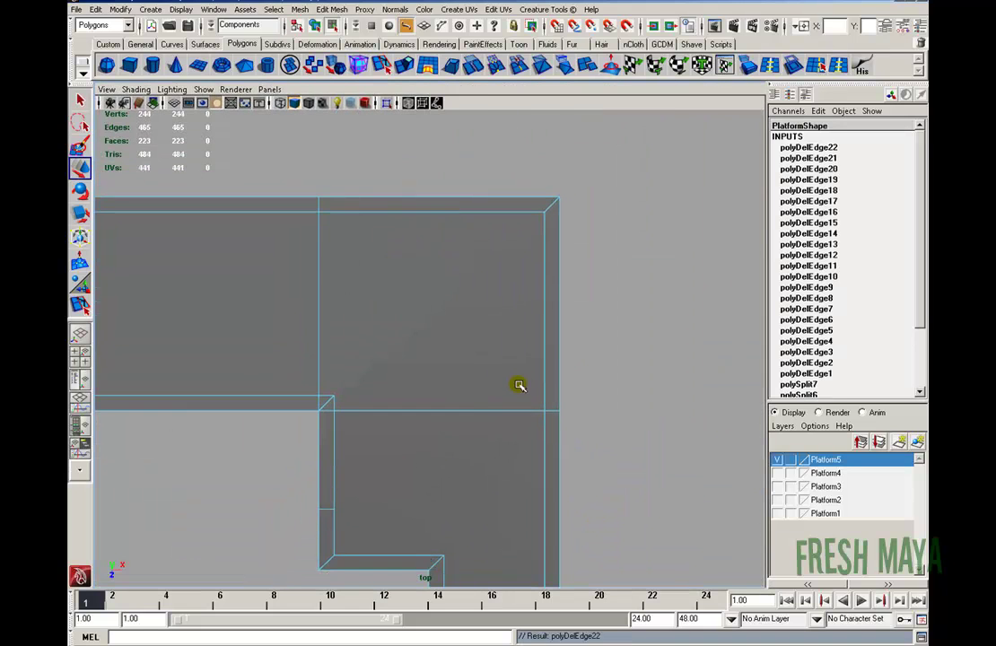
Delete the stray short edges crossing the border strip farther along the platform, working in the top view
middle_click_drag(470, 420, 478, 169, "alt")
left_click(457, 434)
key("Delete")
middle_click_drag(316, 430, 434, 170, "alt")
left_click(452, 216)
left_click(453, 297, "shift")
key("Delete")
Delete the leftover crooked edges at the remaining notch corners, finishing in the perspective view
middle_click_drag(571, 301, 507, 339, "alt")
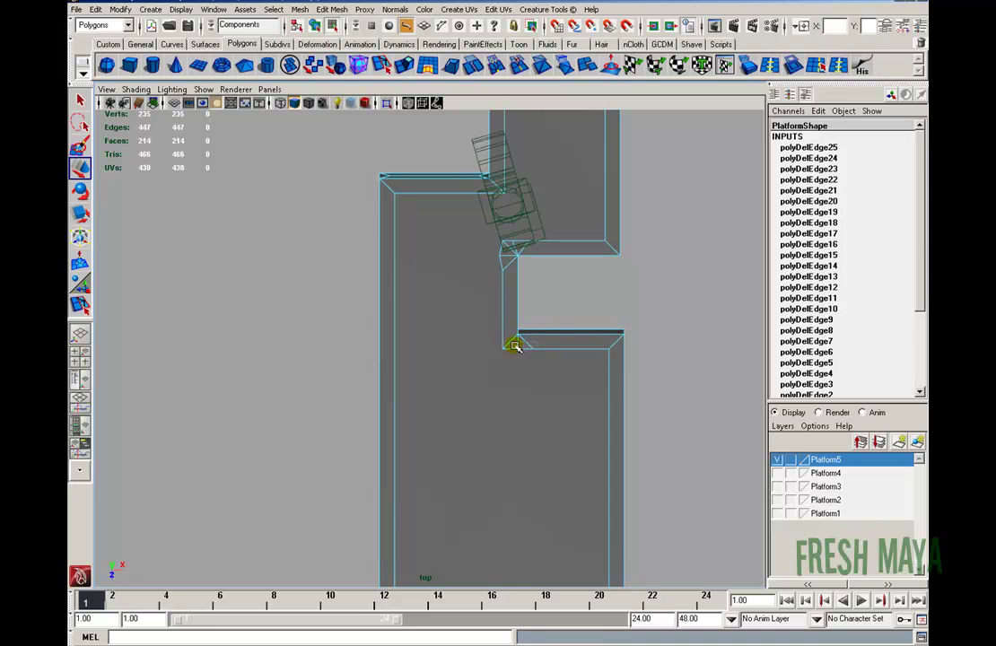
scroll(526, 155, "down", 4)
middle_click_drag(531, 448, 521, 498, "alt")
scroll(602, 522, "up", 3)
key("space")
key("space")
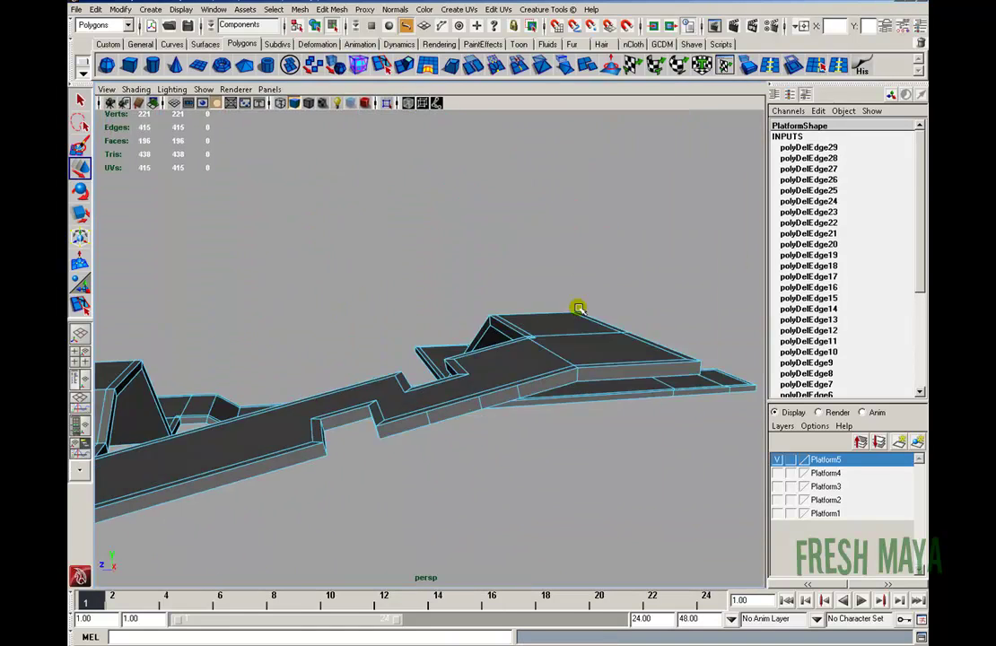
Split the corner block diagonally from its inner inset corner to its outer inset corner with the Split Polygon Tool
left_click_drag(565, 318, 493, 358, "alt")
key("F8")
key("y")
right_click_drag(493, 358, 688, 412, "alt")
middle_click_drag(689, 413, 473, 397, "alt")
left_click(451, 335)
right_click_drag(568, 405, 475, 400, "alt")
left_click(505, 444)
key("Return")
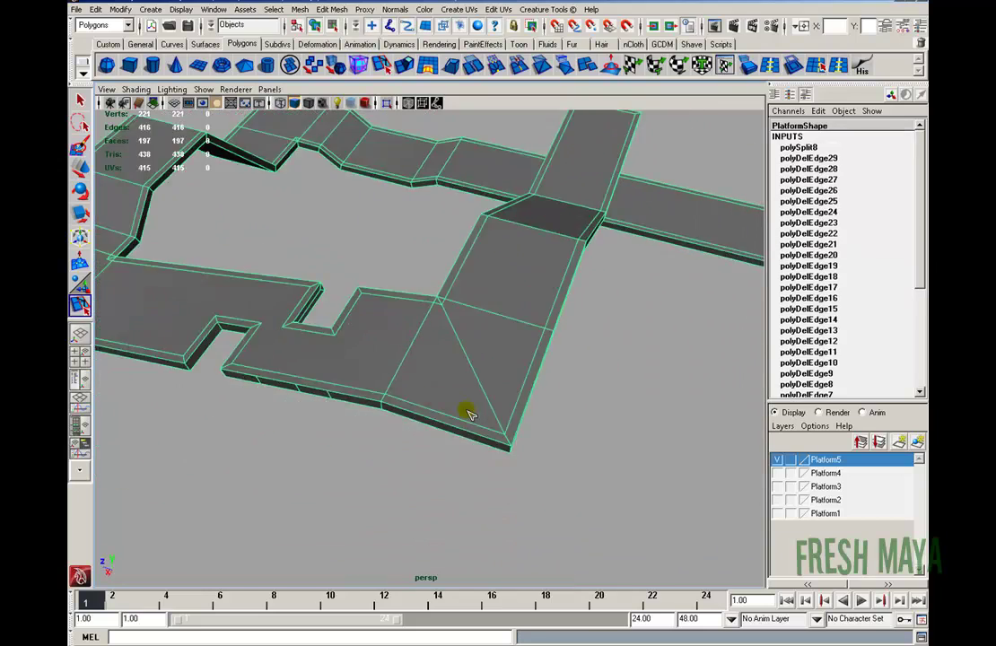
Delete the redundant edge loop near the corner block with Delete Edge/Vertex
left_click_drag(438, 400, 563, 390, "alt")
key("w")
key("F8")
double_click(440, 406)
left_click(332, 10)
left_click(366, 306)
Split another corner of the platform diagonally between its inner and outer inset corners
left_click_drag(417, 422, 504, 422, "alt")
right_click_drag(504, 423, 583, 424, "alt")
left_click(611, 423)
left_click(429, 564)
key("Return")
Delete the platform's construction history
right_click_drag(494, 492, 431, 484, "alt")
left_click_drag(430, 484, 261, 359, "alt")
right_click_drag(260, 359, 467, 315, "alt")
key("w")
left_click(95, 10)
left_click(270, 153)
Select the leftover short edges at the inset corners around the platform and remove them with Delete Edge/Vertex
left_click_drag(278, 332, 344, 373, "alt")
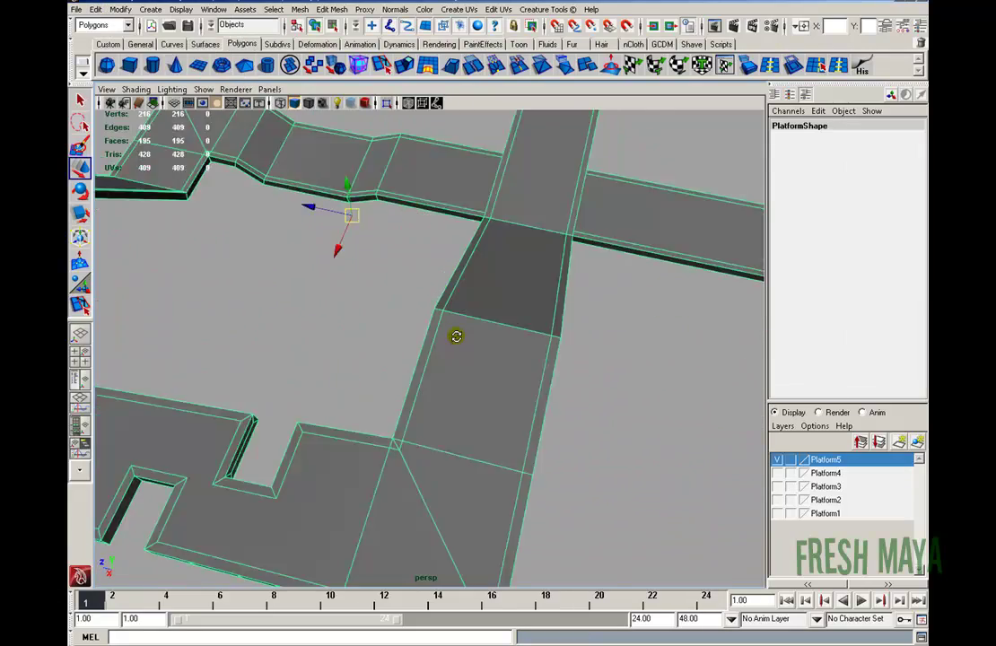
key("F8")
right_click_drag(344, 373, 296, 345, "alt")
left_click(337, 269)
left_click_drag(326, 307, 431, 376, "alt")
left_click(441, 415, "shift")
left_click(343, 431, "shift")
left_click_drag(386, 448, 485, 395, "alt")
middle_click_drag(485, 395, 514, 348, "alt")
right_click_drag(514, 348, 430, 350, "alt")
left_click_drag(431, 350, 466, 359, "alt")
left_click(424, 240, "shift")
left_click(264, 215, "shift")
left_click_drag(395, 315, 376, 412, "alt")
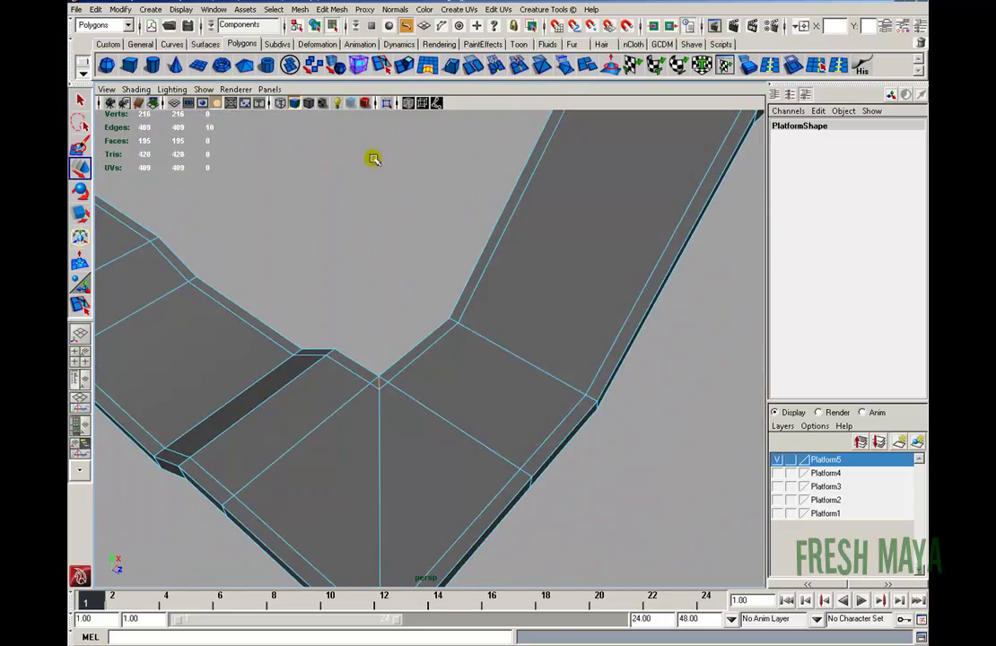
left_click(331, 9)
left_click(353, 306)
Split the large top face across the notched section by connecting its inset corners
right_click_drag(422, 278, 359, 269, "alt")
left_click_drag(359, 269, 497, 341, "alt")
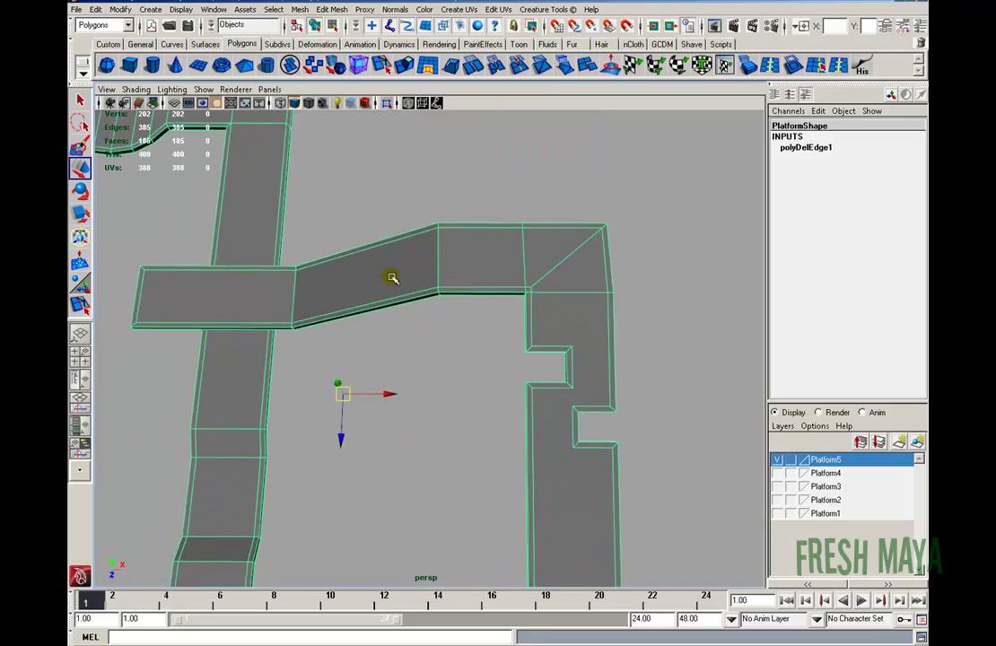
key("Return")
left_click(576, 446)
middle_click_drag(579, 454, 550, 341, "alt")
left_click(509, 463)
key("Return")
Split the platform's underside across the walkway junction and the neck of the round end
middle_click_drag(247, 331, 575, 565, "alt")
middle_click_drag(419, 538, 610, 219, "alt")
middle_click_drag(718, 453, 475, 436, "alt")
left_click_drag(475, 436, 717, 399, "alt")
middle_click_drag(717, 399, 449, 403, "alt")
right_click_drag(449, 404, 563, 409, "alt")
left_click_drag(562, 409, 359, 439, "alt")
left_click(285, 492)
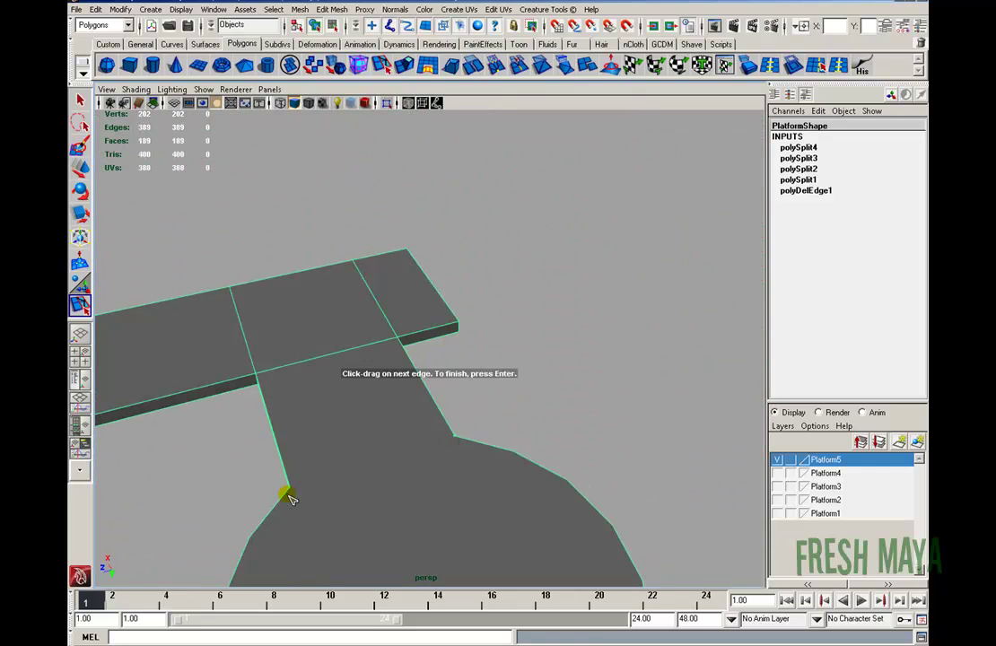
left_click(454, 437)
key("Return")
Split the underside of the round end into parallel strips between opposite rim vertices
right_click_drag(454, 437, 329, 440, "alt")
key("Return")
left_click_drag(357, 525, 585, 383, "alt")
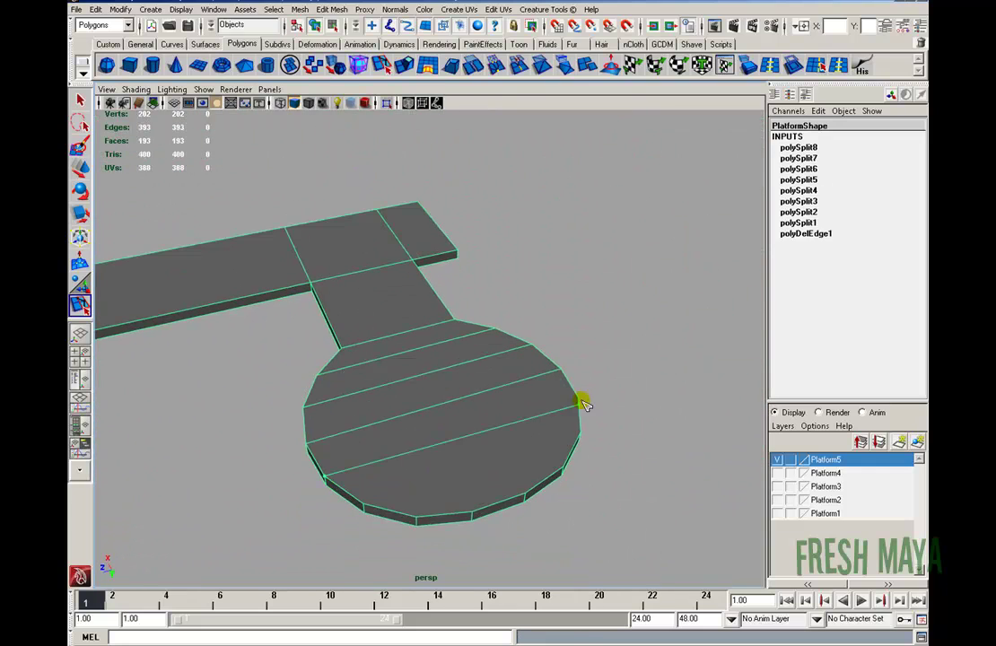
key("Return")
Split the platform's underside at the corner block and notched section by connecting their corner vertices
right_click_drag(558, 480, 404, 440, "alt")
left_click_drag(403, 439, 467, 440, "alt")
right_click_drag(466, 439, 582, 390, "alt")
middle_click_drag(582, 389, 408, 454, "alt")
left_click(497, 431)
left_click(417, 456)
key("Return")
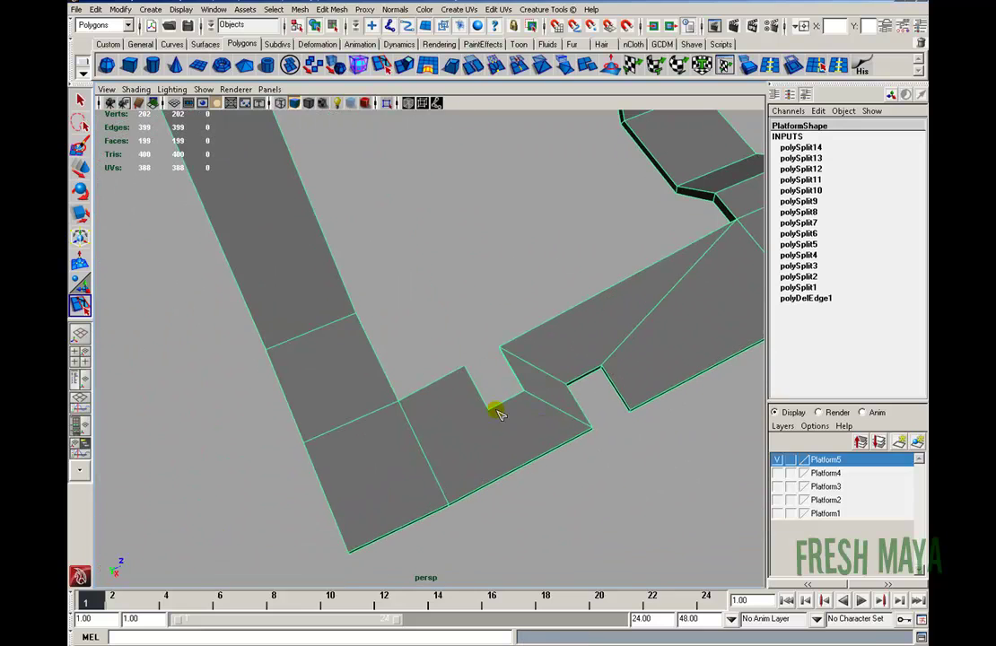
left_click(492, 411)
left_click(446, 503)
key("Return")
Delete the platform's history again and reselect the mesh
right_click_drag(540, 462, 440, 338, "alt")
key("w")
left_click_drag(439, 337, 633, 409, "alt")
left_click(95, 9)
left_click(273, 179)
left_click(531, 300)
left_click_drag(531, 300, 502, 304, "alt")
left_click(429, 314)
Switch to face selection and select the narrow border faces along the platform's top edge
mouse_move(502, 303)
right_mouse_down("alt")
mouse_move(429, 316)
mouse_move(498, 315)
right_mouse_up("alt")
left_click_drag(525, 315, 492, 484, "alt")
middle_click_drag(649, 168, 489, 308, "alt")
key("F11")
right_click_drag(440, 404, 523, 409, "alt")
left_click(80, 146)
left_click(512, 325)
double_click(507, 296, "shift")
right_click_drag(512, 325, 315, 384, "alt")
middle_click_drag(315, 384, 563, 267, "alt")
right_click_drag(428, 324, 574, 368, "alt")
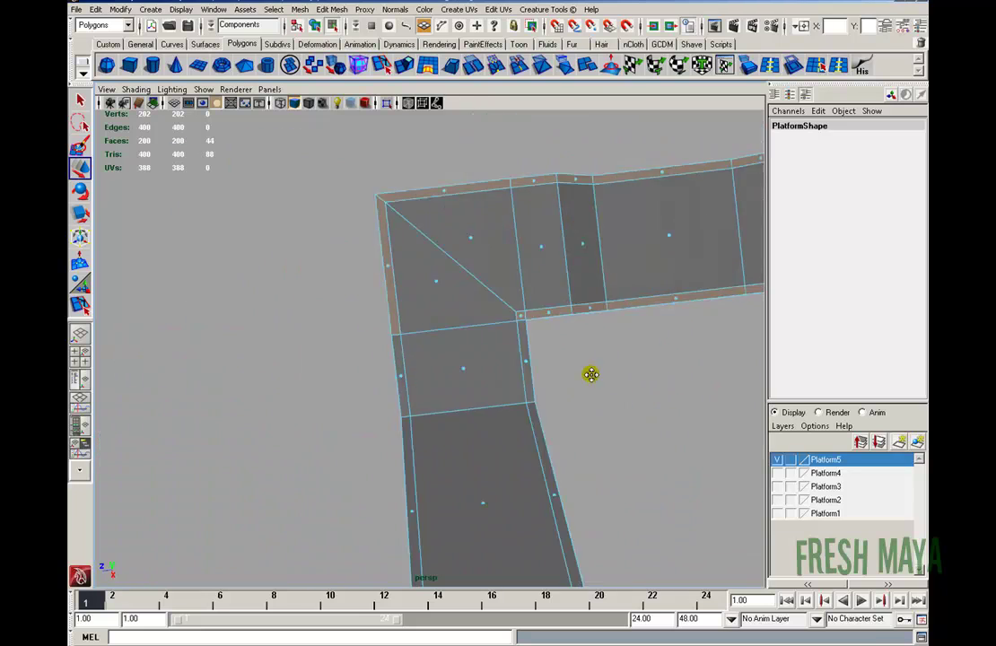
Add the remaining border faces around the platform to the selection
left_click_drag(573, 369, 534, 378, "alt")
double_click(534, 378, "shift")
right_click_drag(673, 359, 524, 346, "alt")
double_click(682, 477, "shift")
left_click_drag(524, 348, 574, 327, "alt")
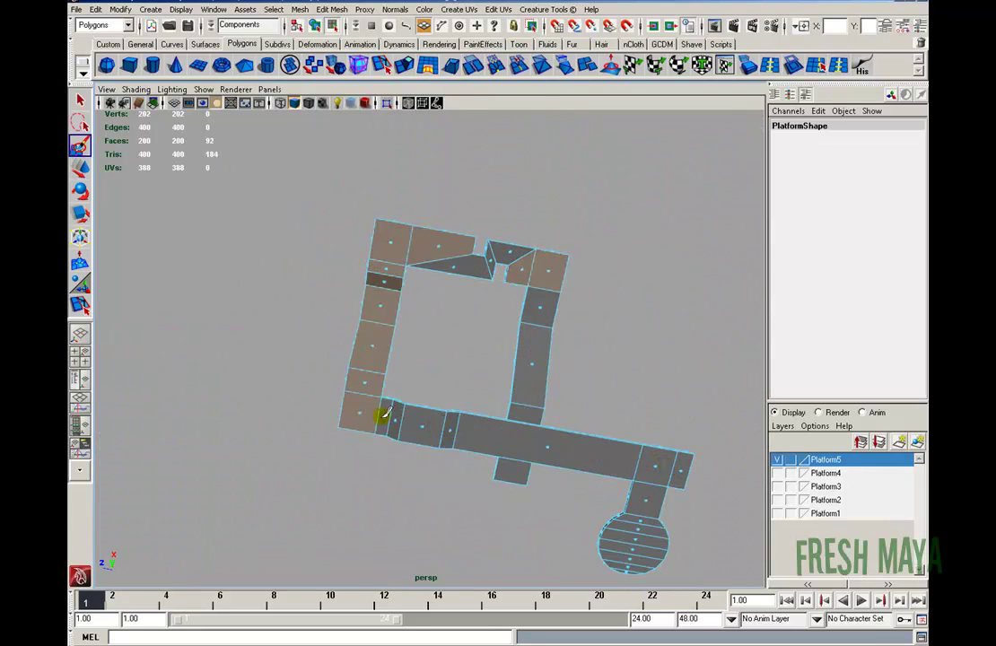
Deselect the wrongly included underside faces with the Paint Selection Tool
left_click_drag(442, 244, 591, 465, "alt")
left_click_drag(334, 479, 408, 331, "alt")
right_click_drag(409, 331, 707, 255, "alt")
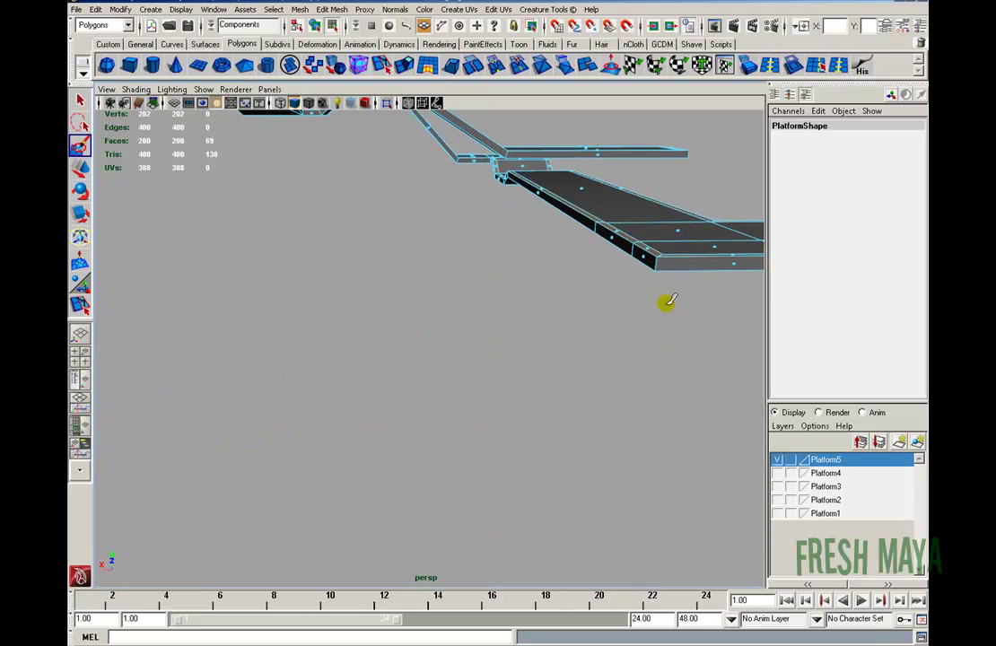
Check the border selection around the platform and deselect the remaining stray faces so only the border strip is kept
left_click_drag(671, 294, 531, 449, "alt")
middle_click_drag(503, 406, 576, 553, "alt")
middle_click_drag(404, 442, 507, 437, "alt")
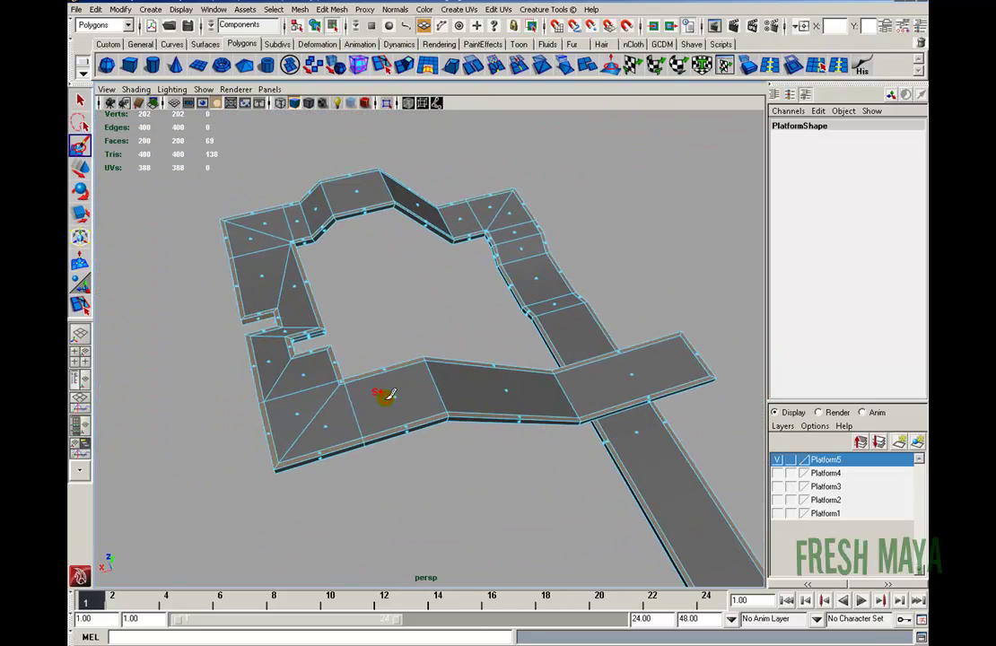
left_click_drag(383, 394, 409, 369, "alt")
right_click_drag(410, 369, 474, 455, "alt")
left_click_drag(474, 454, 500, 450, "alt")
left_click_drag(505, 265, 296, 296, "alt")
Extrude the selected border faces upward into walls around the platform, then return to object mode and deselect
left_click(326, 9)
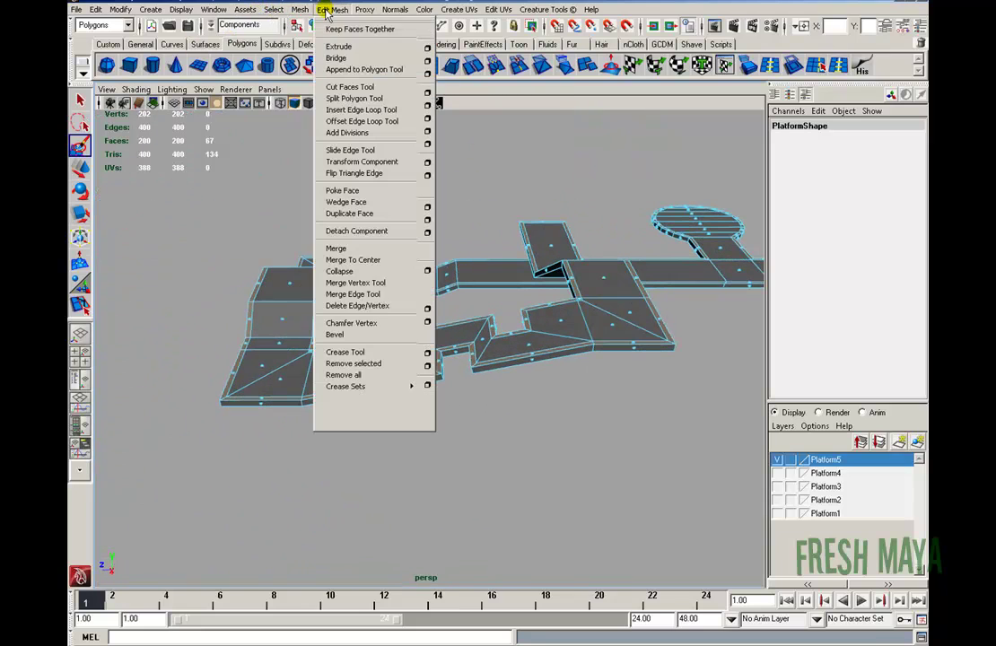
left_click(341, 47)
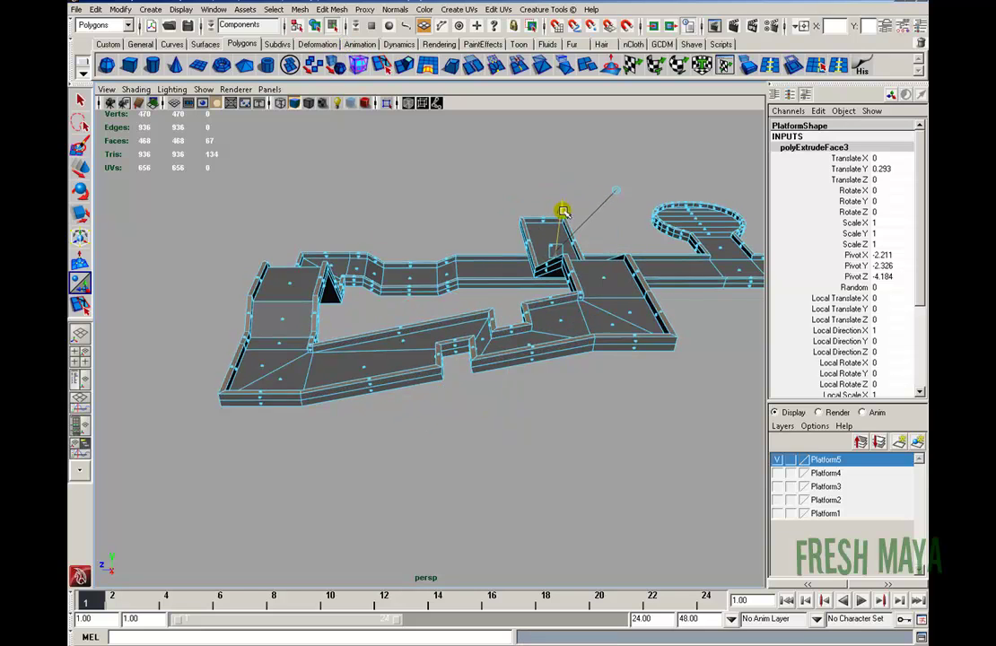
left_click_drag(520, 243, 508, 260, "alt")
key("F8")
left_click(587, 252)
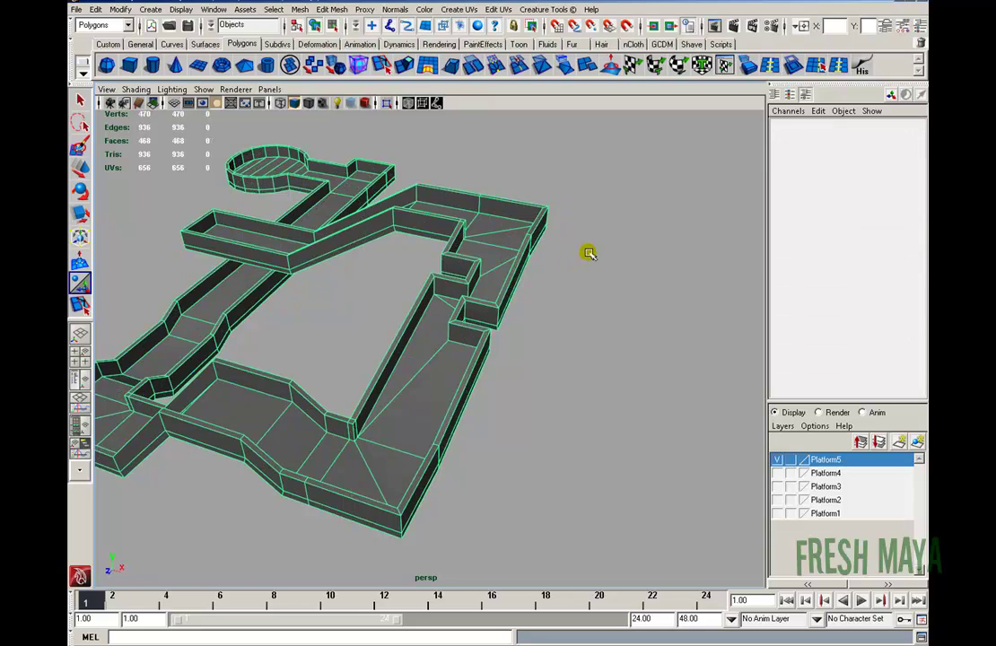
Examine the shaded platform from several angles to check the raised walls along the ramps, notches and round end
left_click_drag(586, 251, 489, 325, "alt")
right_click_drag(489, 325, 479, 354, "alt")
left_click_drag(479, 354, 513, 320, "alt")
right_click_drag(574, 412, 531, 345, "alt")
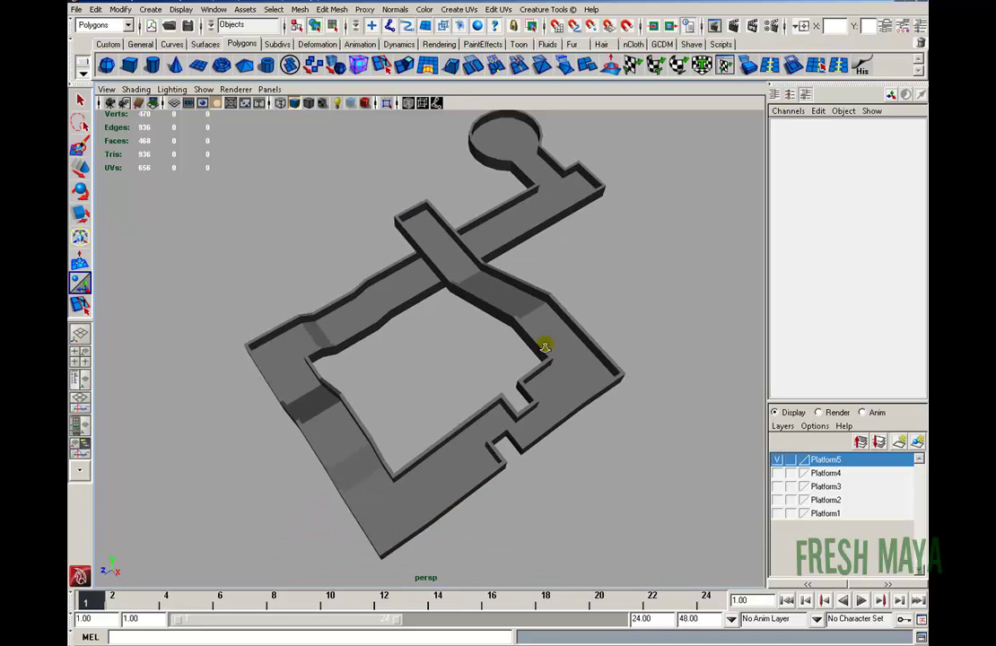
left_click_drag(531, 345, 507, 271, "alt")
right_click_drag(507, 271, 589, 283, "alt")
middle_click_drag(589, 283, 564, 329, "alt")
left_click_drag(565, 327, 330, 308, "alt")
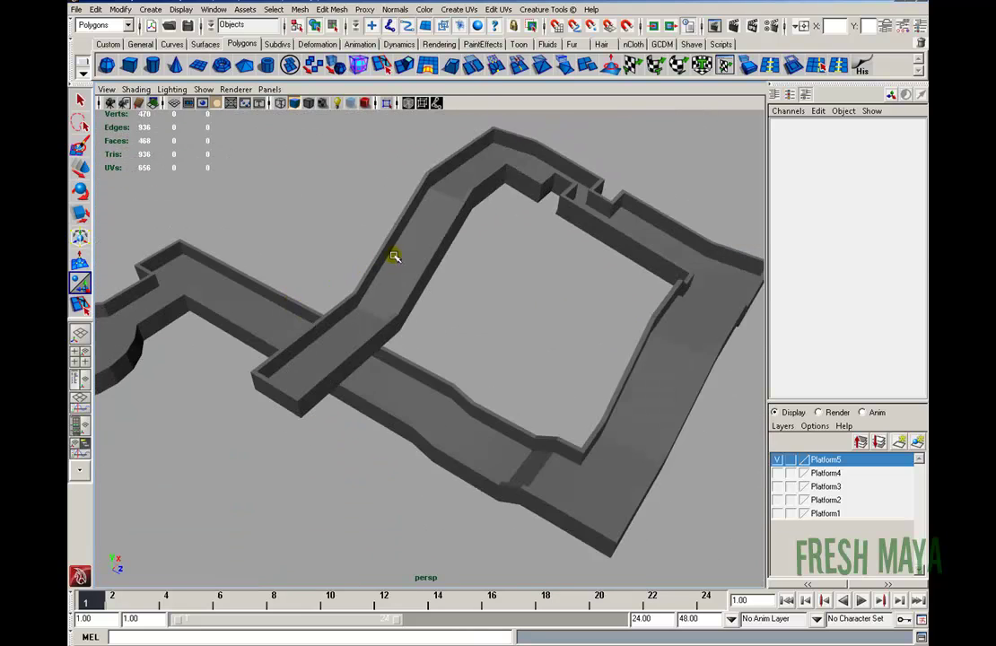
Examine the finished platform with its wireframe highlighted and then unselected, viewing the walls from all sides
left_click(394, 257)
left_click_drag(395, 257, 553, 293, "alt")
left_click_drag(452, 311, 414, 137, "alt")
left_click(519, 242)
left_click(503, 271)
left_click_drag(566, 233, 689, 257, "alt")
left_click_drag(642, 292, 541, 301, "alt")
right_click_drag(541, 302, 396, 305, "alt")
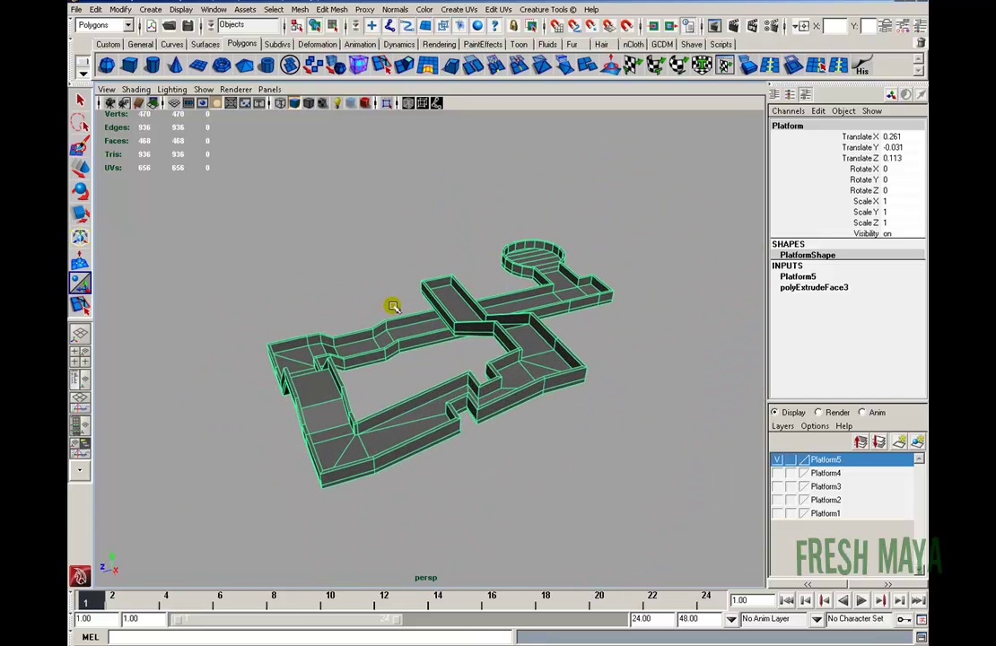
left_click_drag(395, 308, 217, 301, "alt")
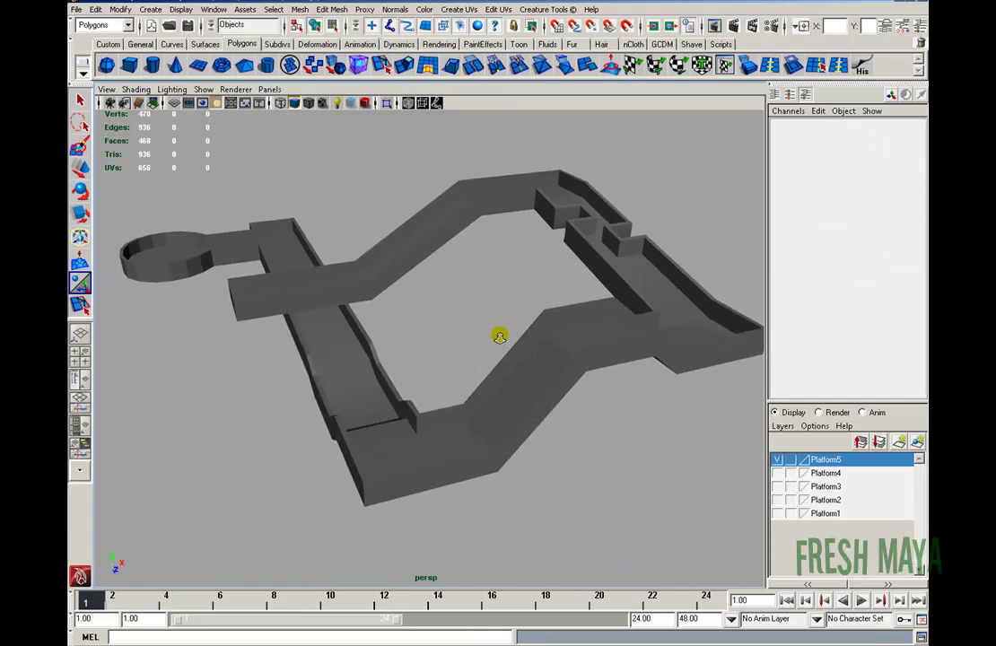
right_click_drag(499, 336, 492, 330, "alt")
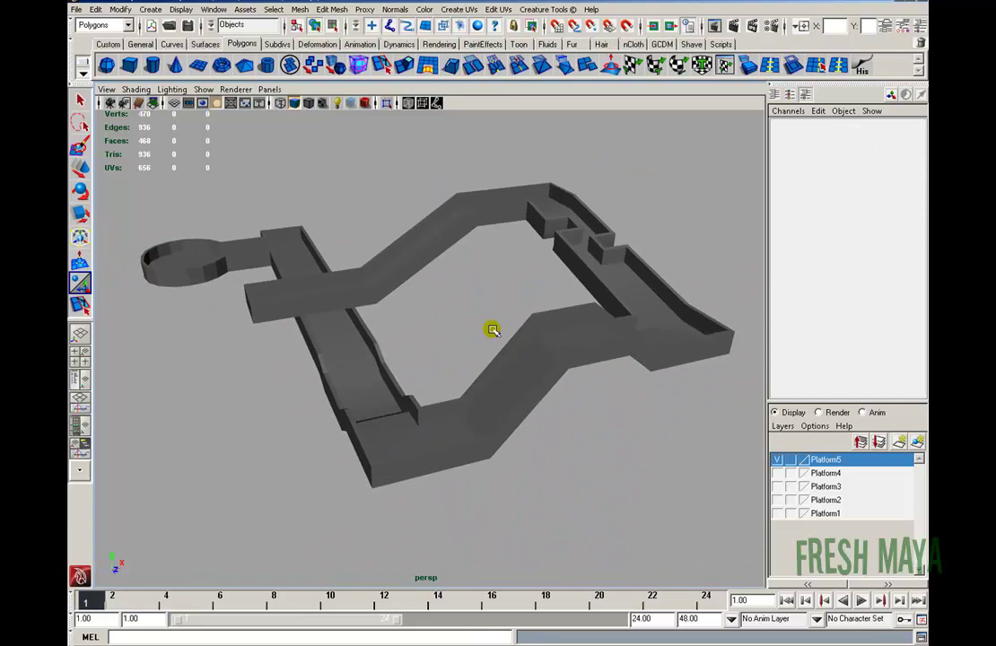